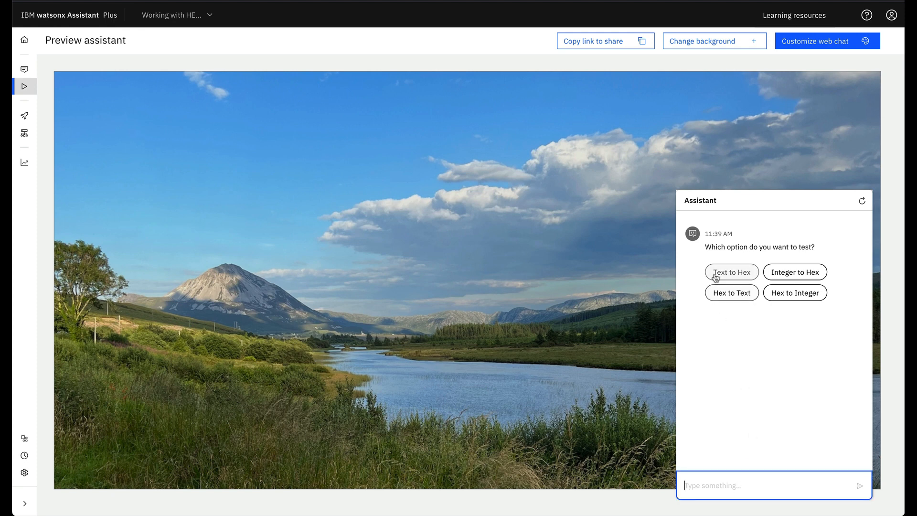
Step: Test the Text to Hex option with the sentence "What I cannot create, I do not understand."
{"action": "left_click", "coordinate": [732, 272]}
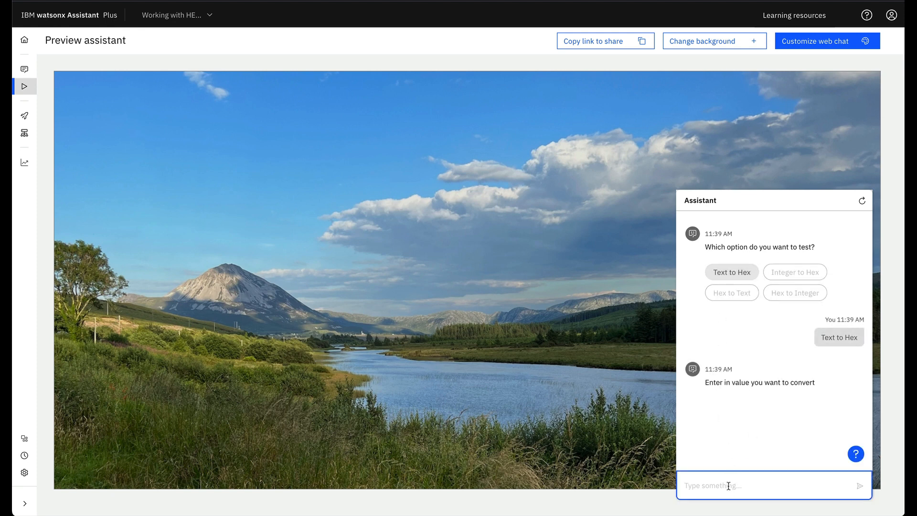
{"action": "type", "text": "Wha"}
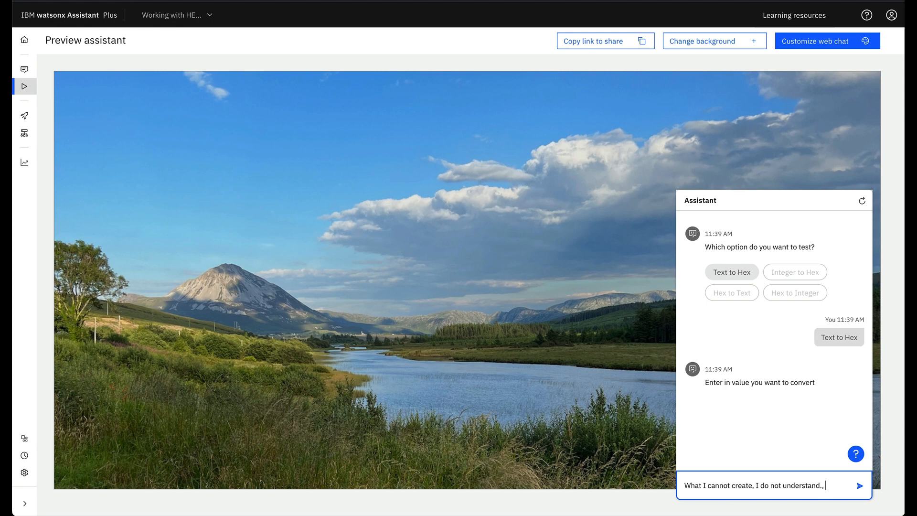
{"action": "key", "text": "Return"}
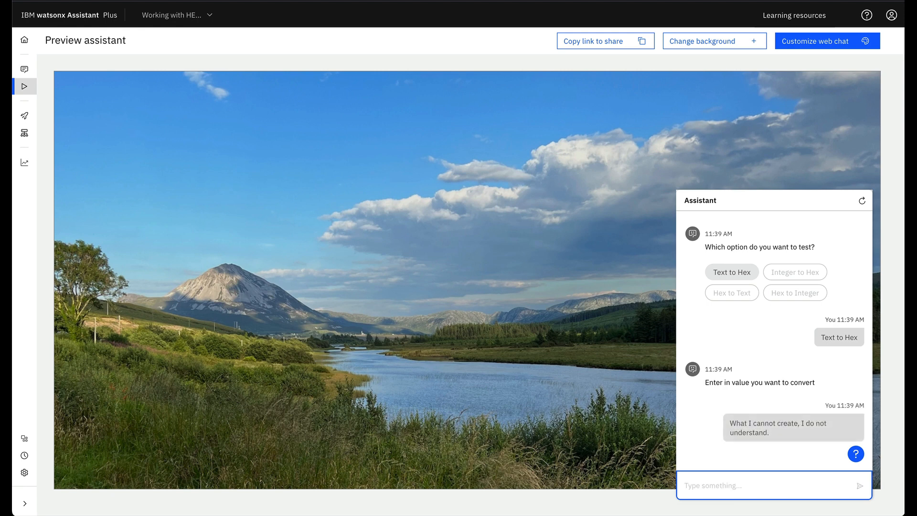
Step: Copy the resulting hex string, rerun the test with Hex to Text, and submit the copied string for conversion
{"action": "left_click_drag", "start_coordinate": [706, 393], "coordinate": [769, 412]}
{"action": "key", "text": "ctrl+c"}
{"action": "left_click", "coordinate": [741, 434]}
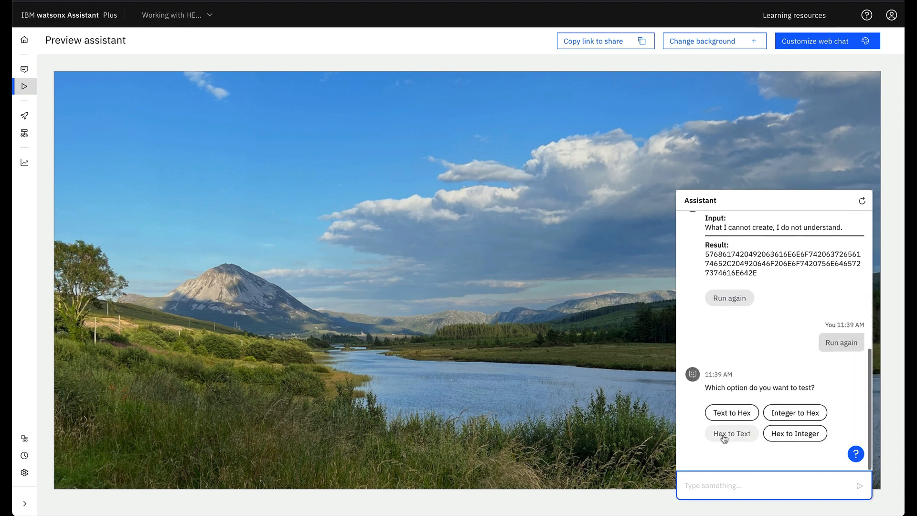
{"action": "left_click", "coordinate": [723, 436]}
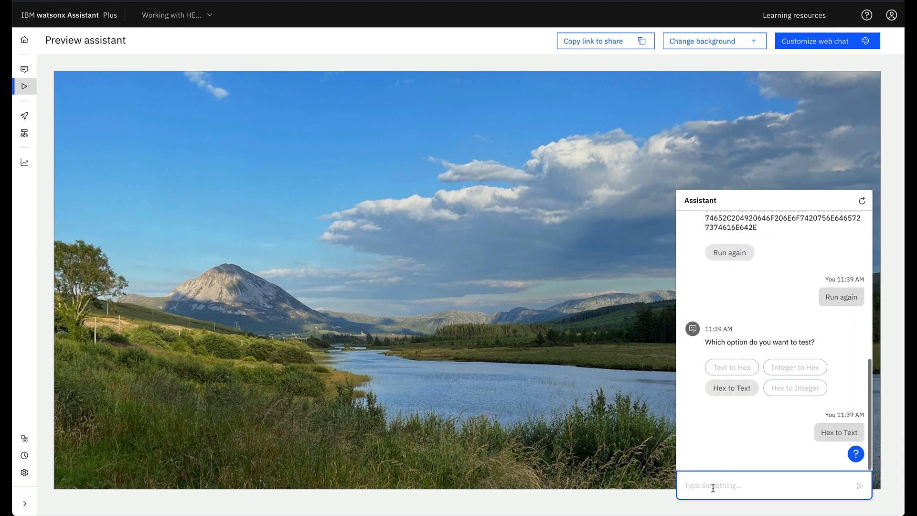
{"action": "key", "text": "ctrl+v"}
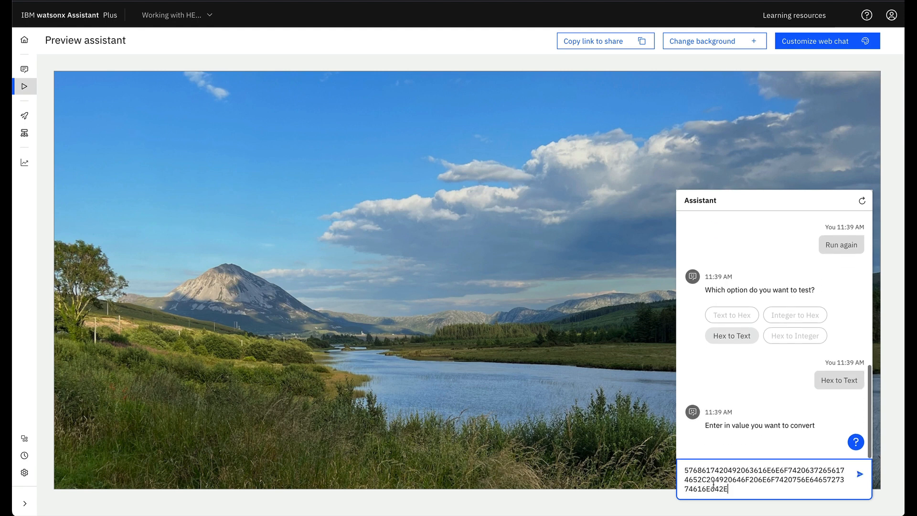
{"action": "key", "text": "Return"}
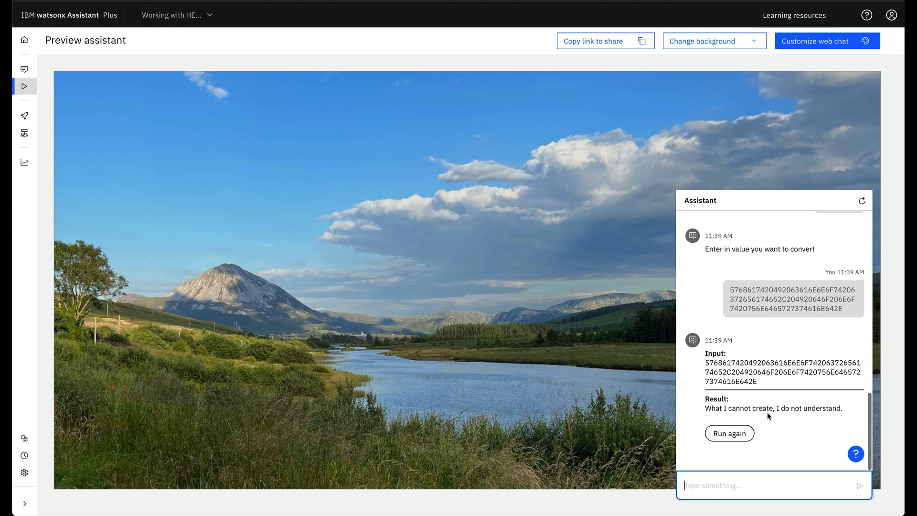
Step: Run the test again with Hex to Integer and convert the value BEEF
{"action": "left_click", "coordinate": [718, 434]}
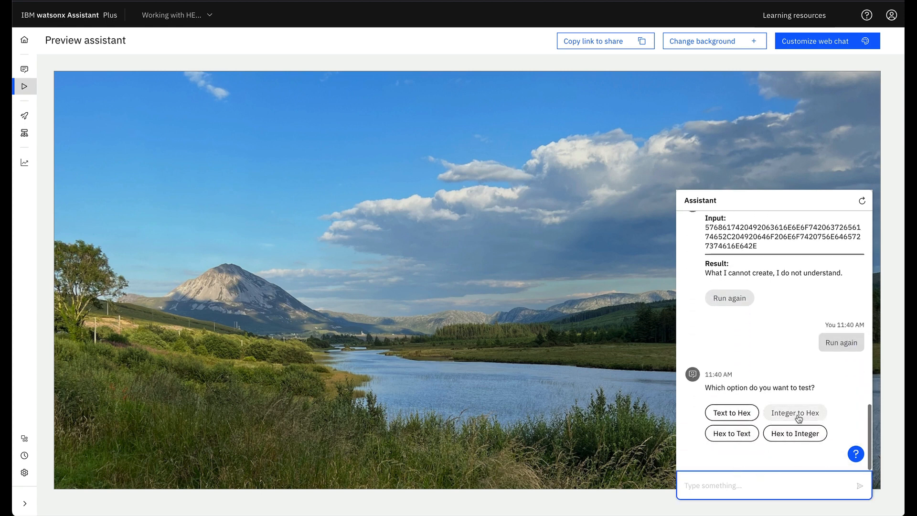
{"action": "left_click", "coordinate": [796, 414]}
{"action": "left_click", "coordinate": [793, 433]}
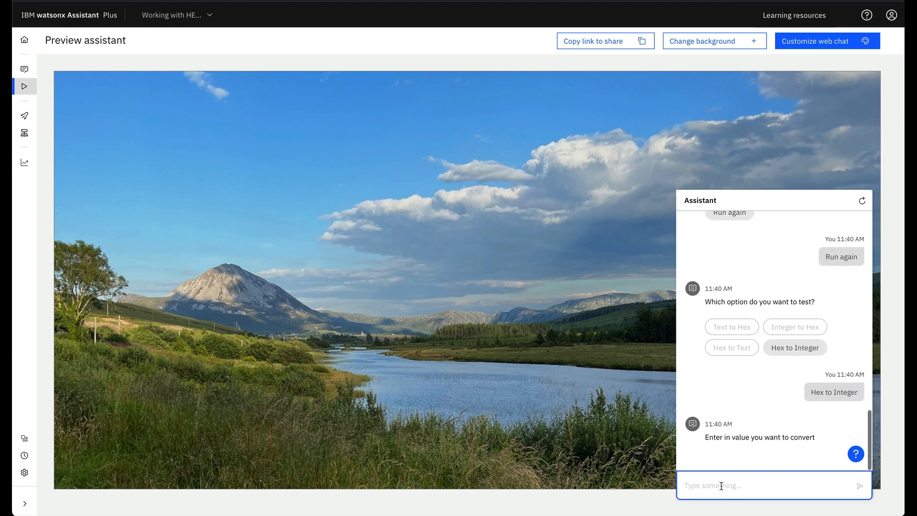
{"action": "type", "text": "BEEF"}
{"action": "key", "text": "Return"}
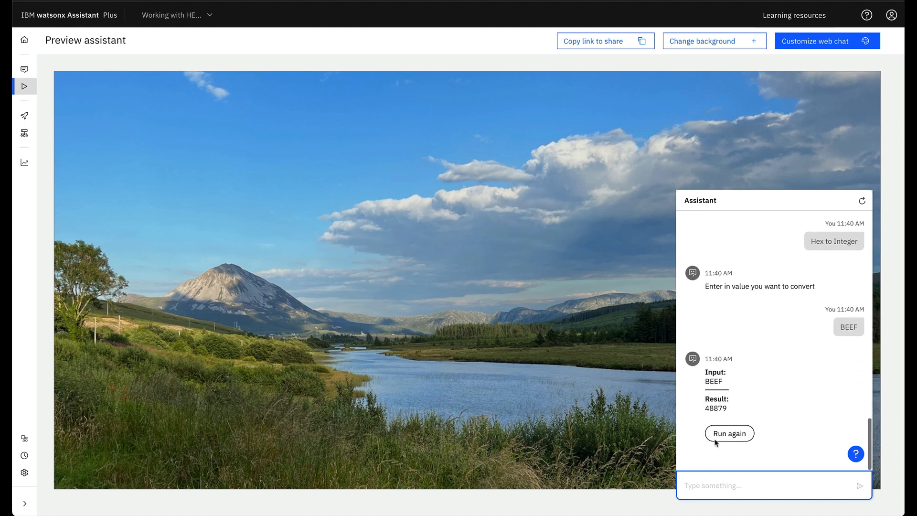
Step: Copy the integer result 48879, convert it back with Integer to Hex, and review the conversation
{"action": "left_click_drag", "start_coordinate": [704, 409], "coordinate": [725, 408]}
{"action": "key", "text": "ctrl+c"}
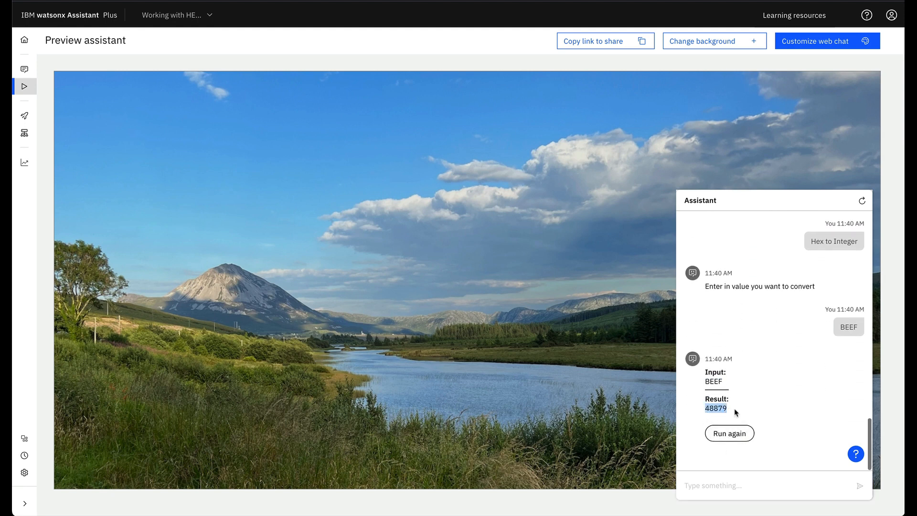
{"action": "left_click", "coordinate": [732, 433]}
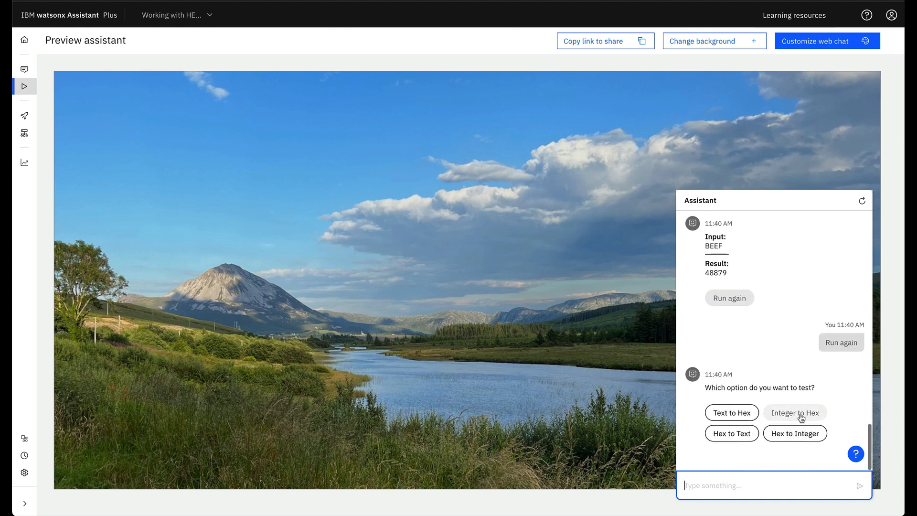
{"action": "left_click", "coordinate": [800, 414]}
{"action": "key", "text": "ctrl+v"}
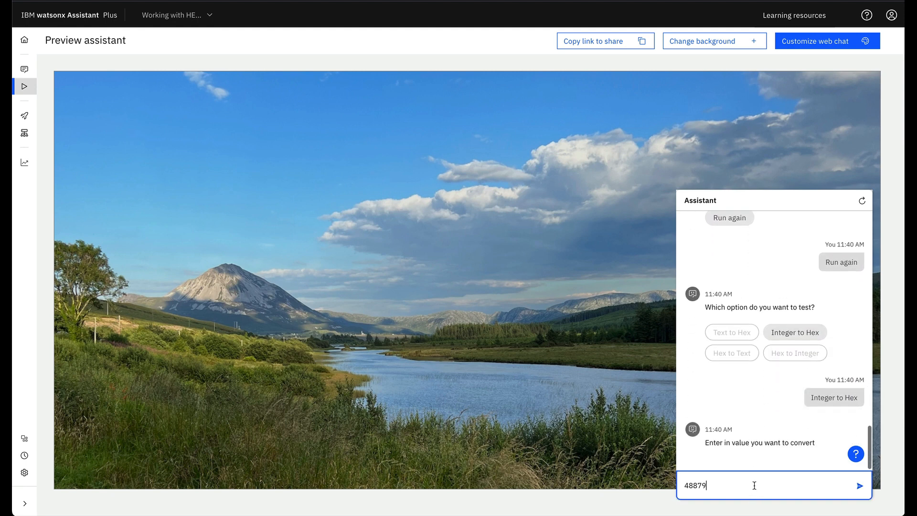
{"action": "key", "text": "Return"}
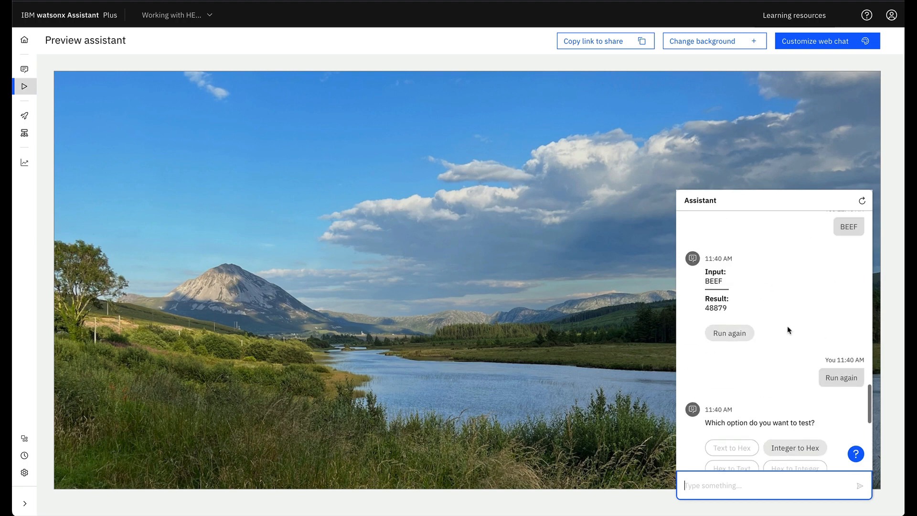
{"action": "scroll", "coordinate": [807, 382], "scroll_direction": "down", "scroll_amount": 5}
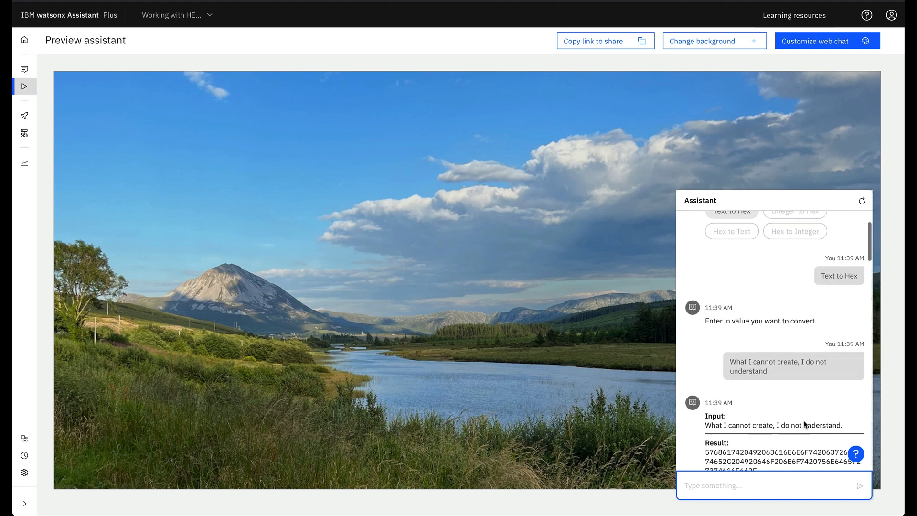
{"action": "scroll", "coordinate": [807, 425], "scroll_direction": "up", "scroll_amount": 8}
{"action": "scroll", "coordinate": [805, 426], "scroll_direction": "down", "scroll_amount": 10}
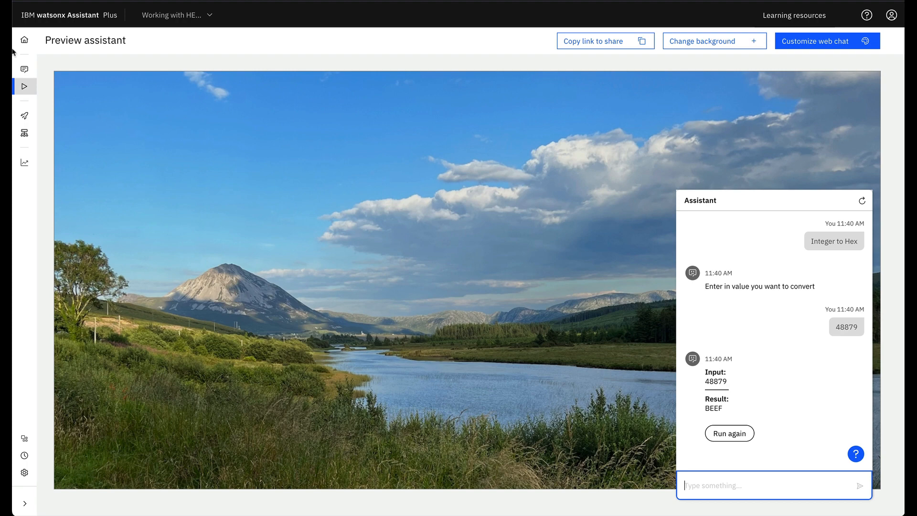
Step: Open the Hex helper sub-actions folder in the assistant's actions and check which operations are available for Hex to Text
{"action": "left_click", "coordinate": [26, 70]}
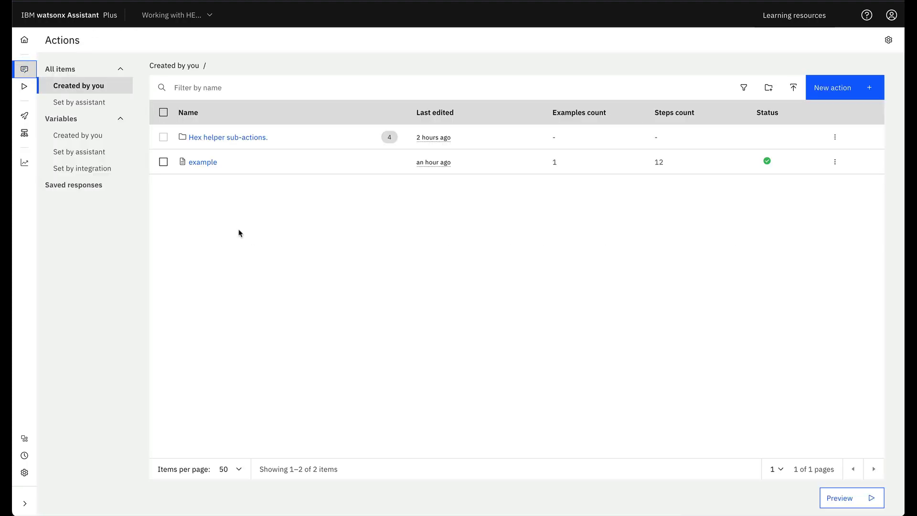
{"action": "left_click", "coordinate": [205, 139]}
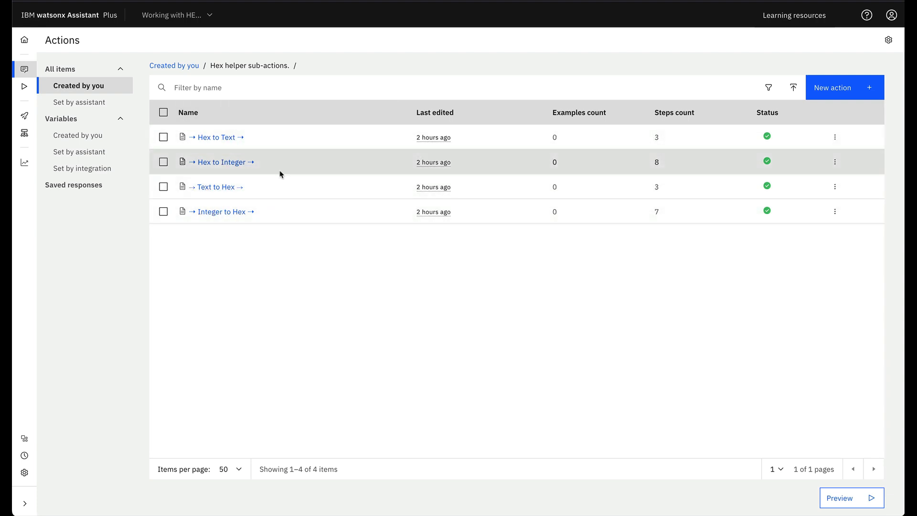
{"action": "left_click", "coordinate": [835, 138]}
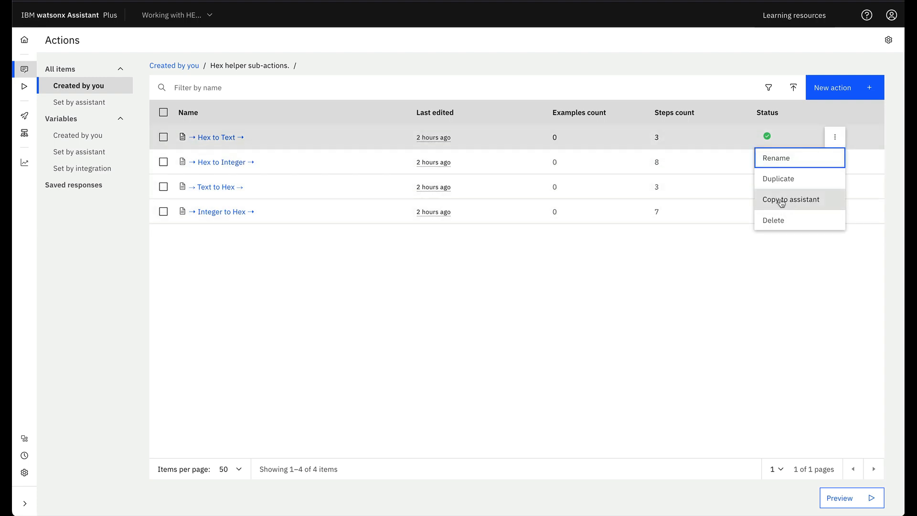
{"action": "left_click", "coordinate": [563, 298]}
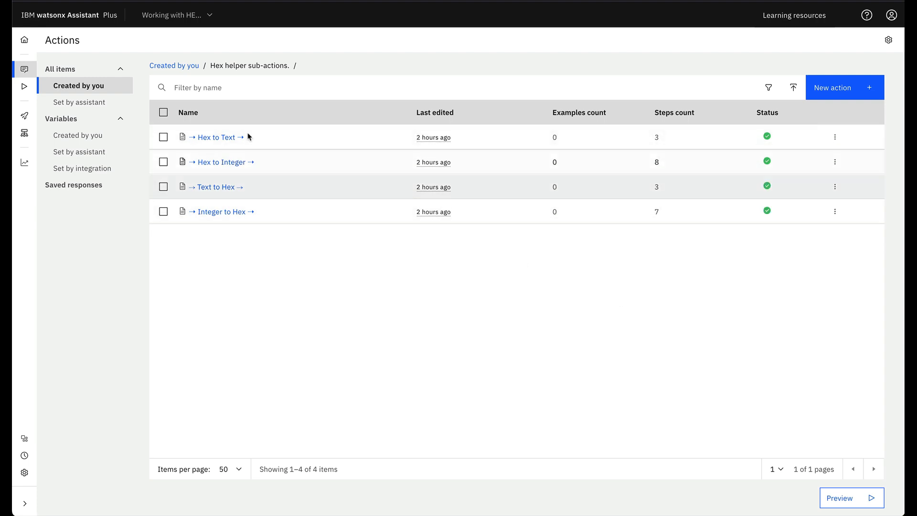
Step: Return to the actions created by you, open the example action, and look through its conversation steps
{"action": "left_click", "coordinate": [153, 70]}
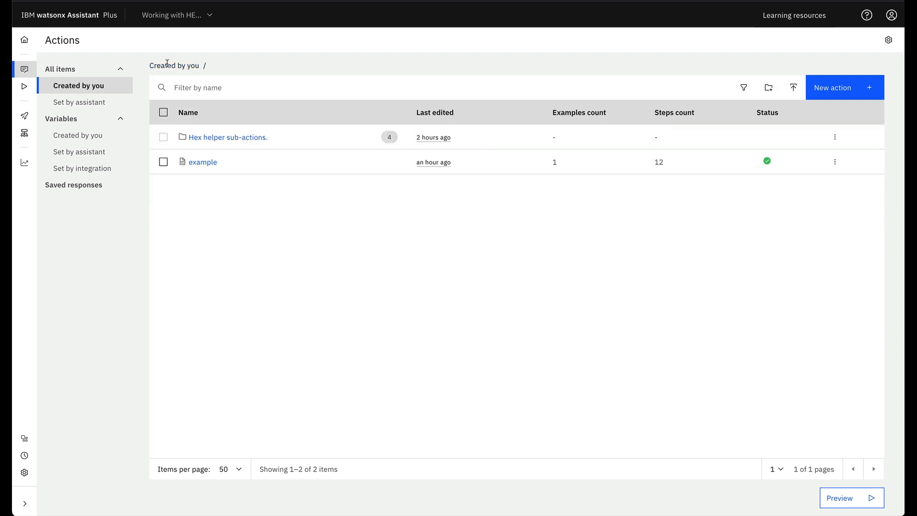
{"action": "left_click", "coordinate": [204, 164]}
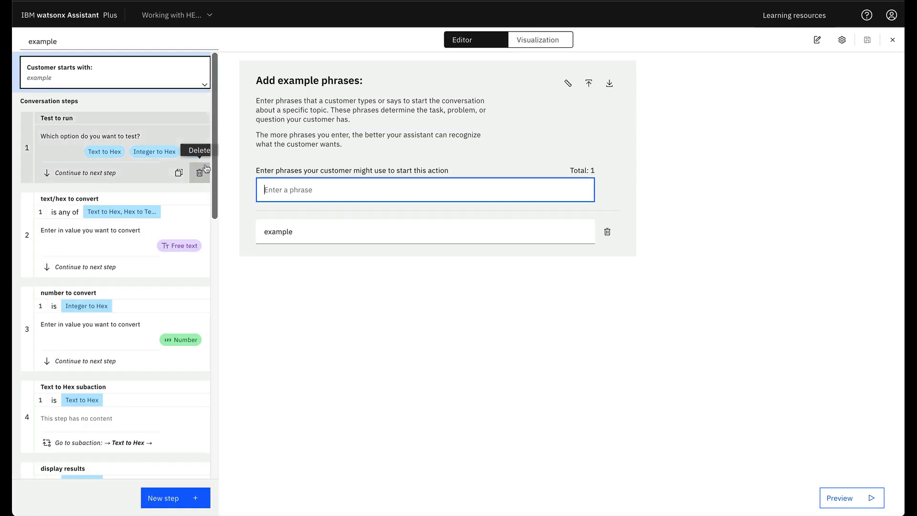
{"action": "scroll", "coordinate": [121, 230], "scroll_direction": "down", "scroll_amount": 10}
{"action": "scroll", "coordinate": [121, 231], "scroll_direction": "down", "scroll_amount": 7}
{"action": "scroll", "coordinate": [112, 222], "scroll_direction": "up", "scroll_amount": 14}
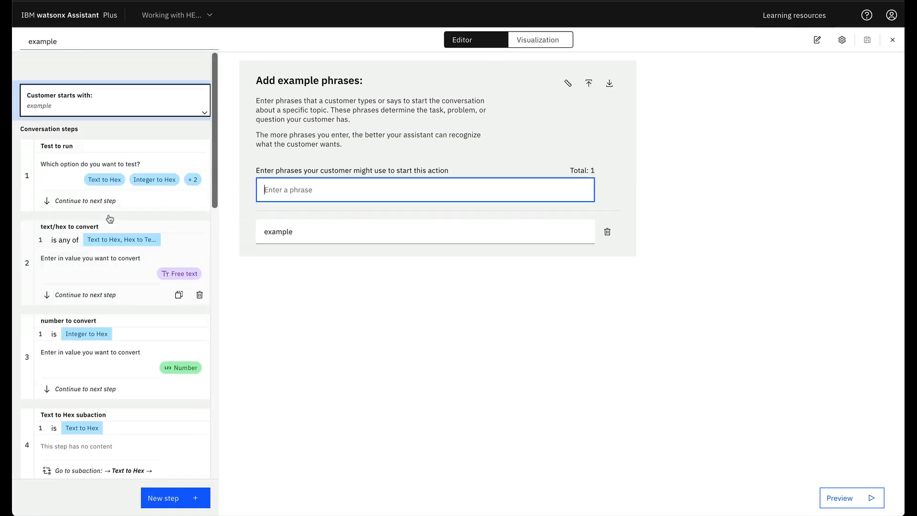
Step: Show the example action as a flow visualization with the entire diagram in view and no node selected
{"action": "left_click", "coordinate": [544, 42]}
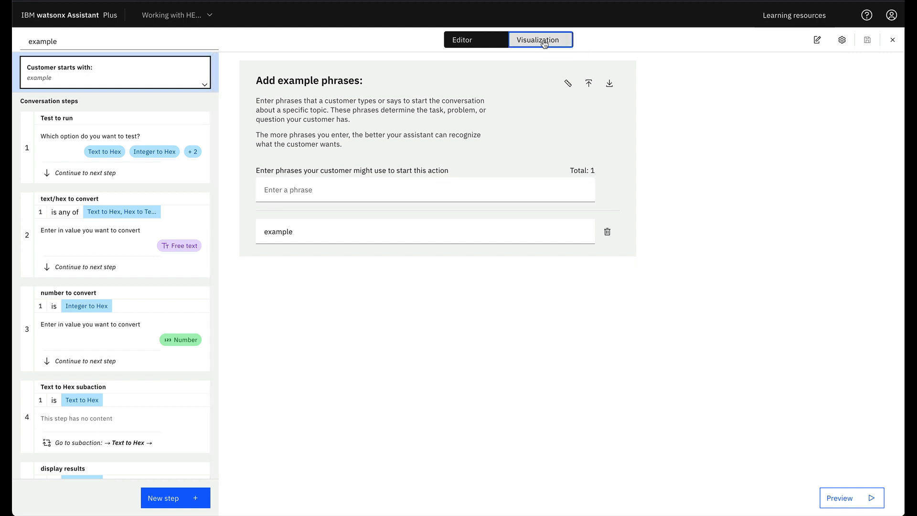
{"action": "scroll", "coordinate": [542, 196], "scroll_direction": "down", "scroll_amount": 3}
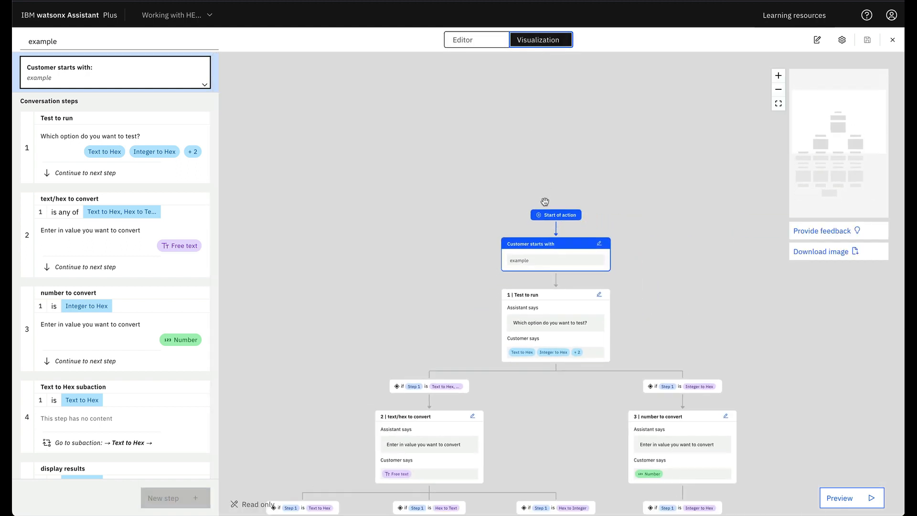
{"action": "right_click", "coordinate": [546, 199]}
{"action": "left_click", "coordinate": [506, 190]}
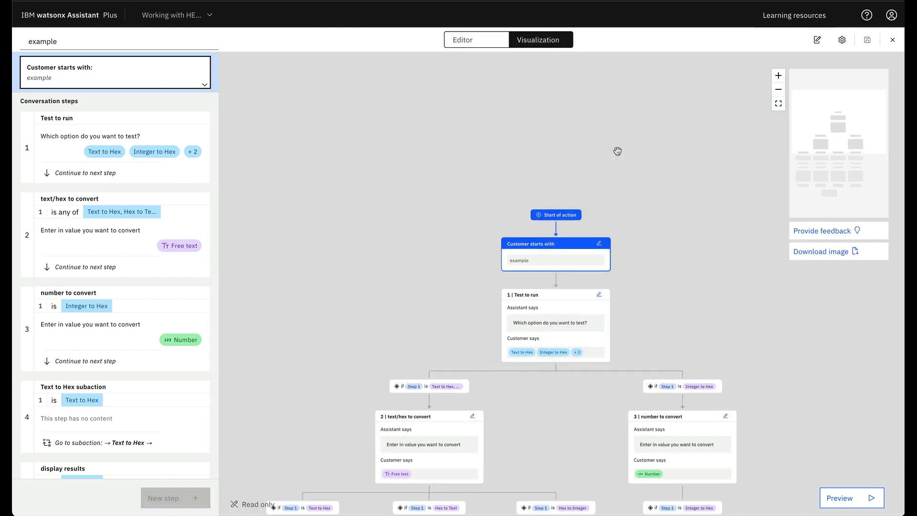
{"action": "left_click", "coordinate": [779, 90]}
{"action": "left_click", "coordinate": [780, 92]}
{"action": "left_click_drag", "start_coordinate": [599, 233], "coordinate": [547, 63]}
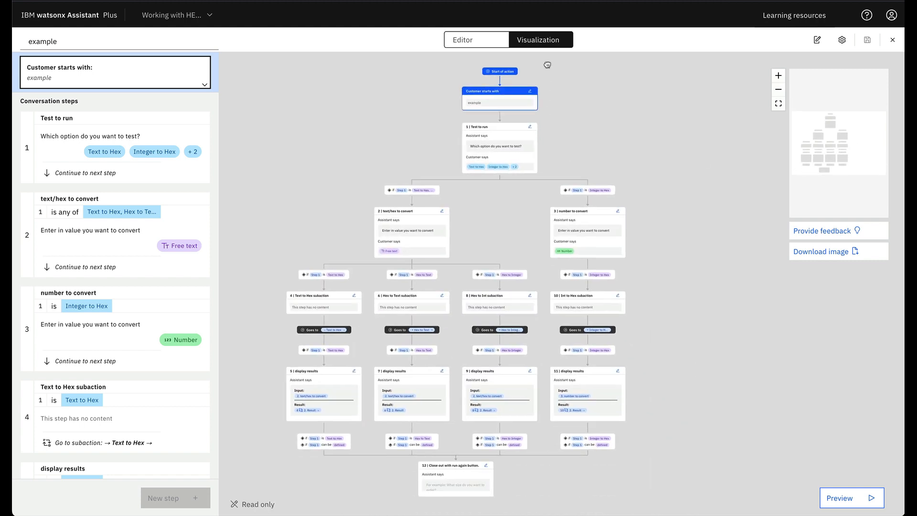
{"action": "left_click_drag", "start_coordinate": [574, 144], "coordinate": [611, 138]}
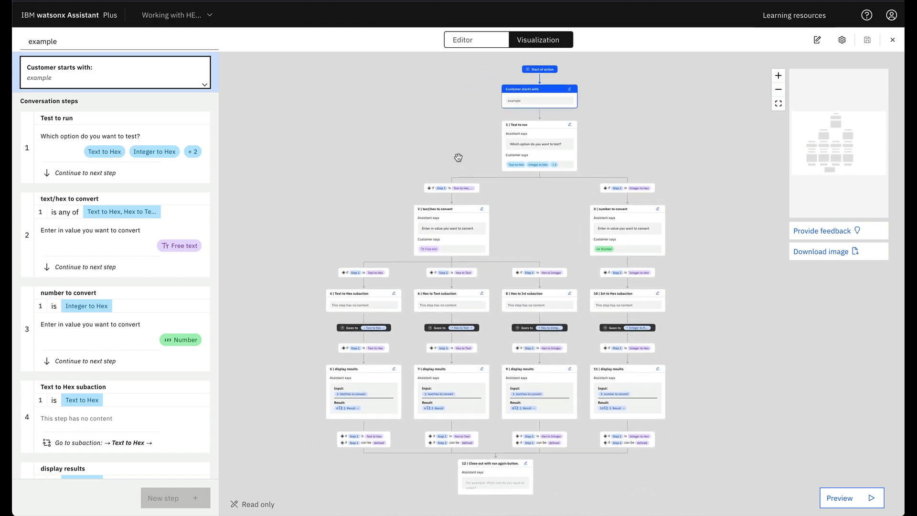
{"action": "left_click", "coordinate": [417, 151]}
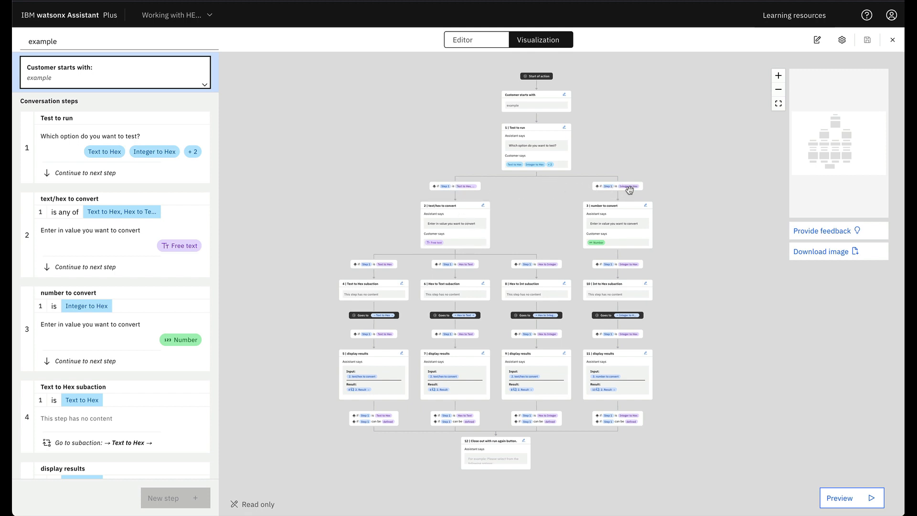
Step: Trace the Integer to Hex branch from number to convert through its subaction to display results, comparing its input step with text/hex to convert
{"action": "left_click", "coordinate": [608, 226]}
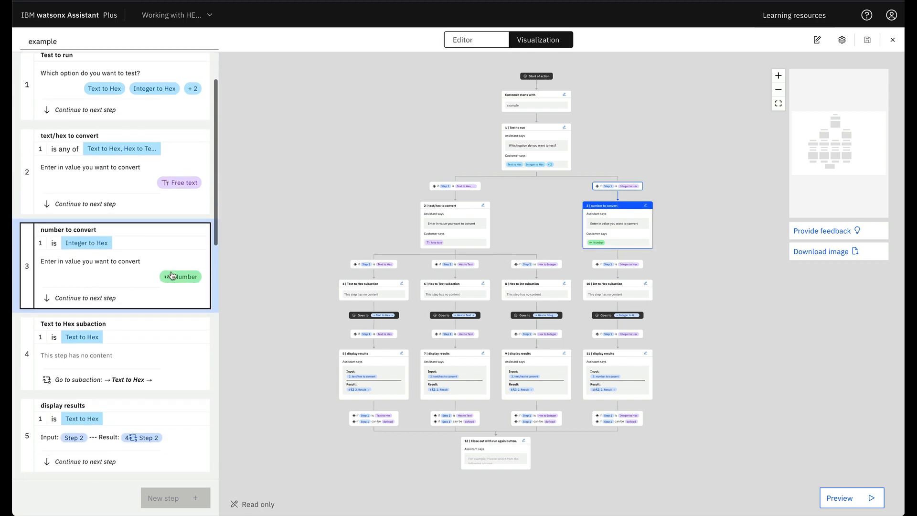
{"action": "left_click", "coordinate": [438, 231]}
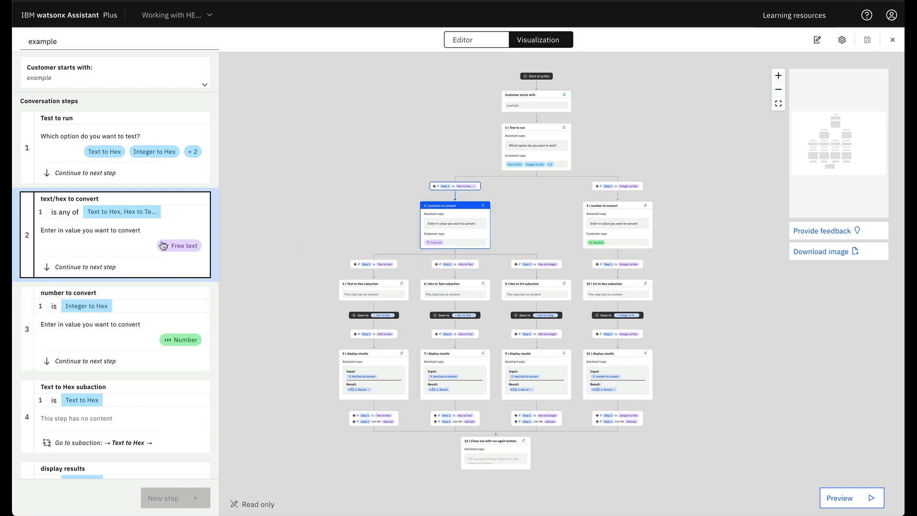
{"action": "left_click", "coordinate": [611, 235]}
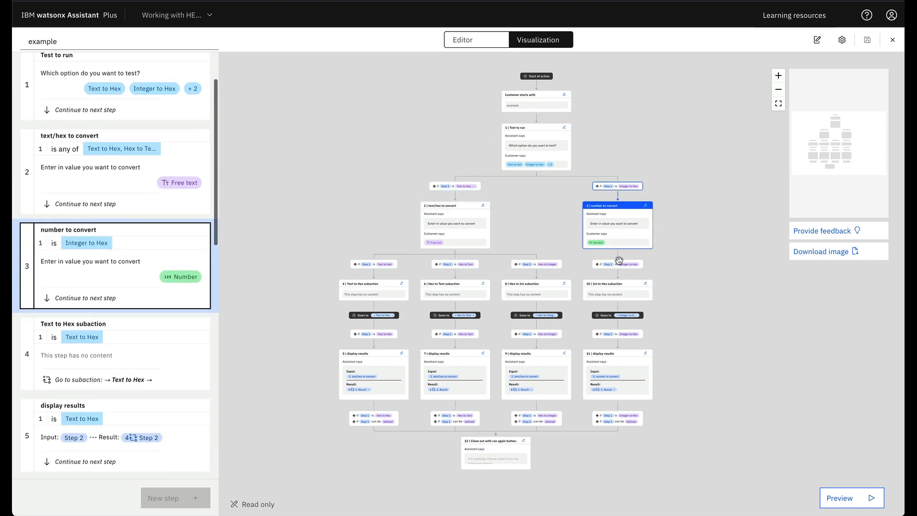
{"action": "left_click", "coordinate": [619, 298]}
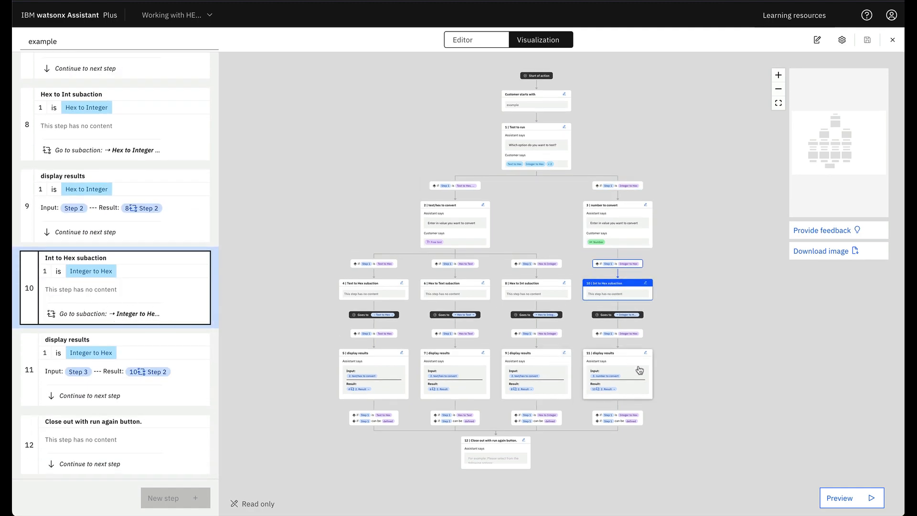
{"action": "left_click", "coordinate": [618, 375]}
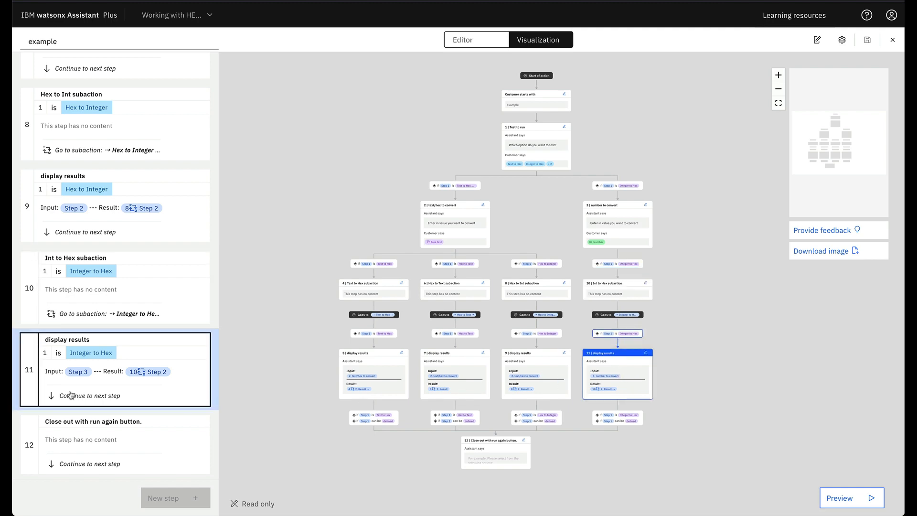
Step: Trace the text/hex to convert branch through the Text to Hex, Hex to Text and Hex to Int subactions and their display results steps
{"action": "left_click", "coordinate": [437, 229]}
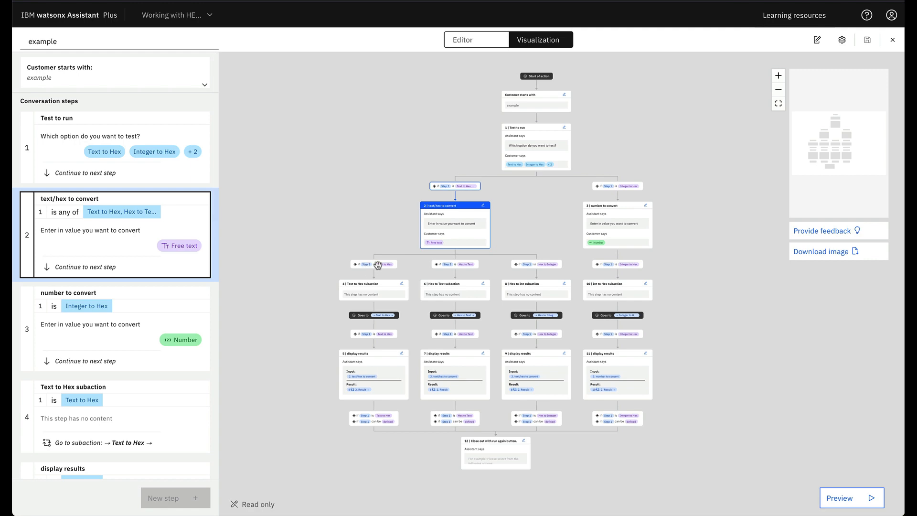
{"action": "left_click", "coordinate": [385, 298]}
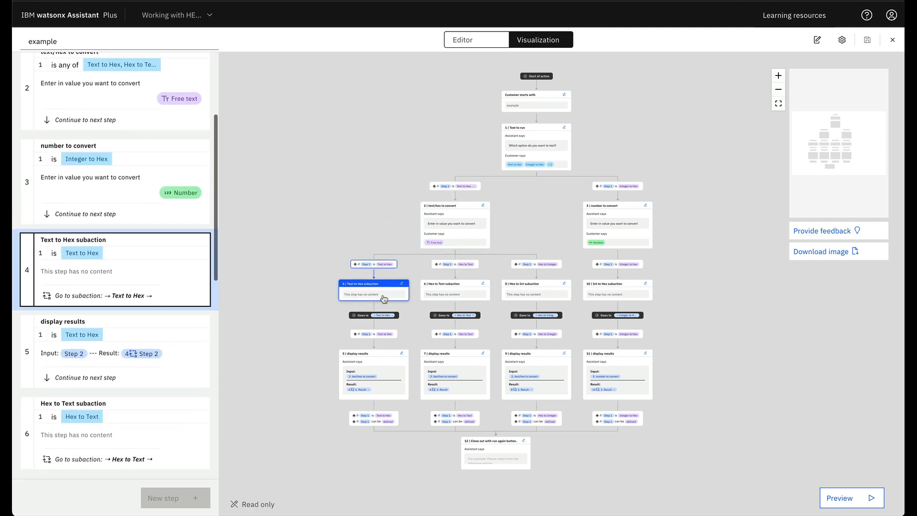
{"action": "left_click", "coordinate": [461, 297]}
{"action": "left_click", "coordinate": [535, 298]}
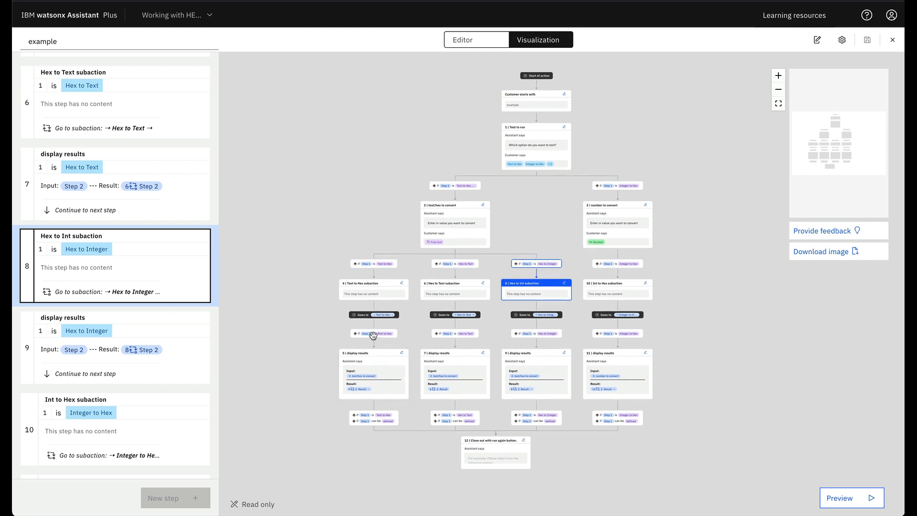
{"action": "left_click", "coordinate": [377, 366]}
{"action": "left_click", "coordinate": [455, 370]}
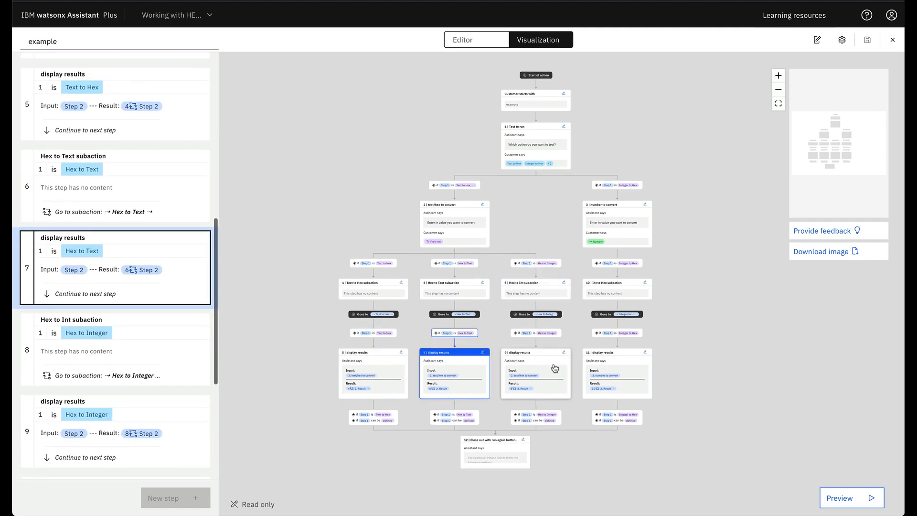
{"action": "left_click", "coordinate": [554, 369]}
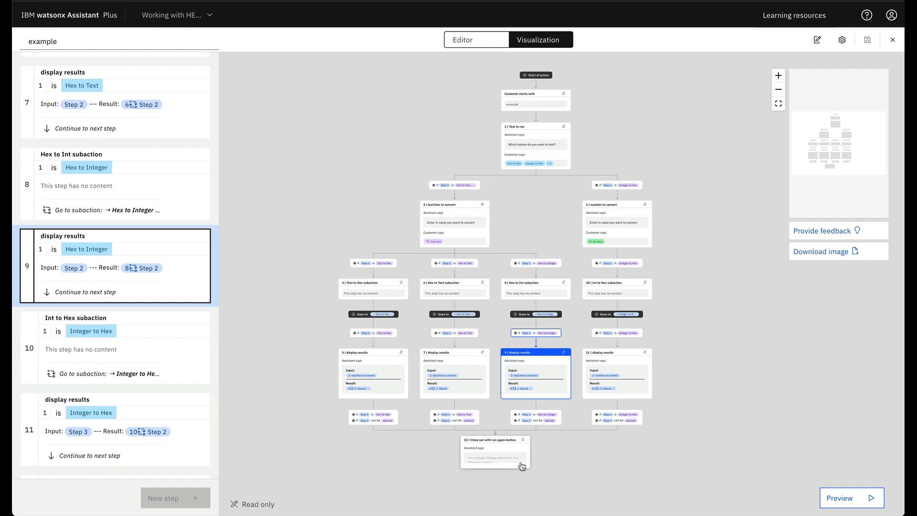
Step: Open step 12, Close out with run again button, for editing and examine the Run again label and input text in its response JSON
{"action": "left_click", "coordinate": [497, 451]}
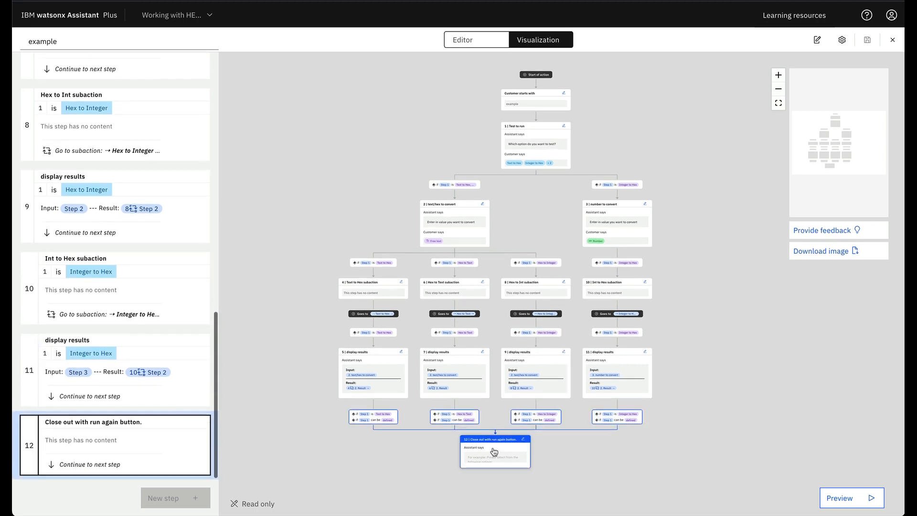
{"action": "left_click", "coordinate": [473, 44]}
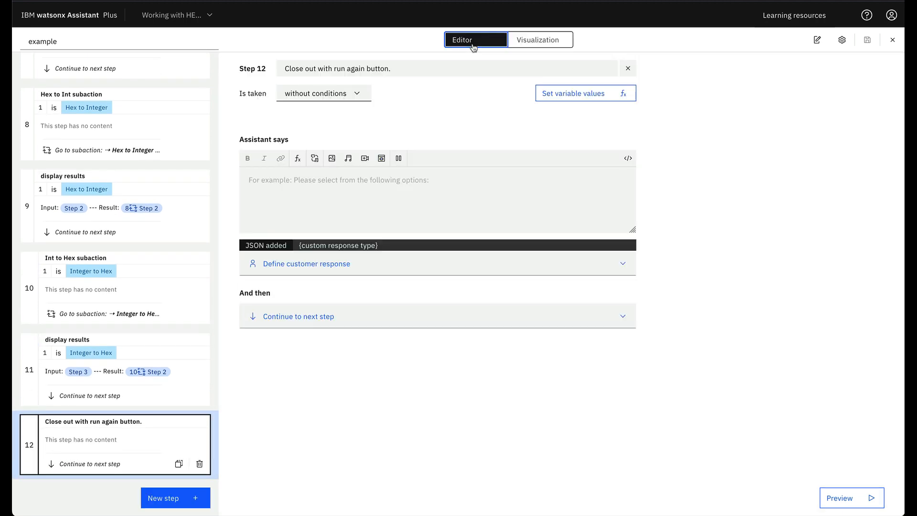
{"action": "left_click", "coordinate": [628, 158]}
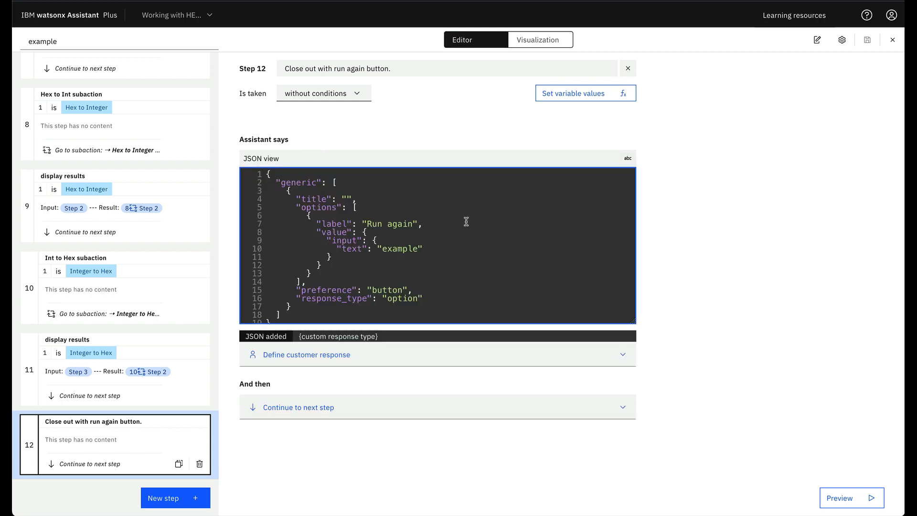
{"action": "scroll", "coordinate": [425, 236], "scroll_direction": "down", "scroll_amount": 1}
{"action": "left_click_drag", "start_coordinate": [372, 224], "coordinate": [414, 225]}
{"action": "left_click", "coordinate": [436, 231]}
{"action": "double_click", "coordinate": [385, 249]}
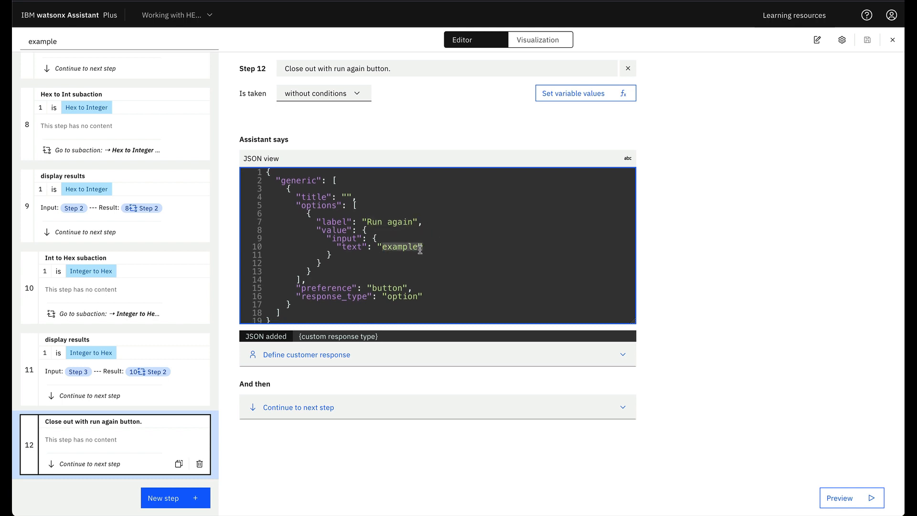
{"action": "left_click", "coordinate": [446, 252]}
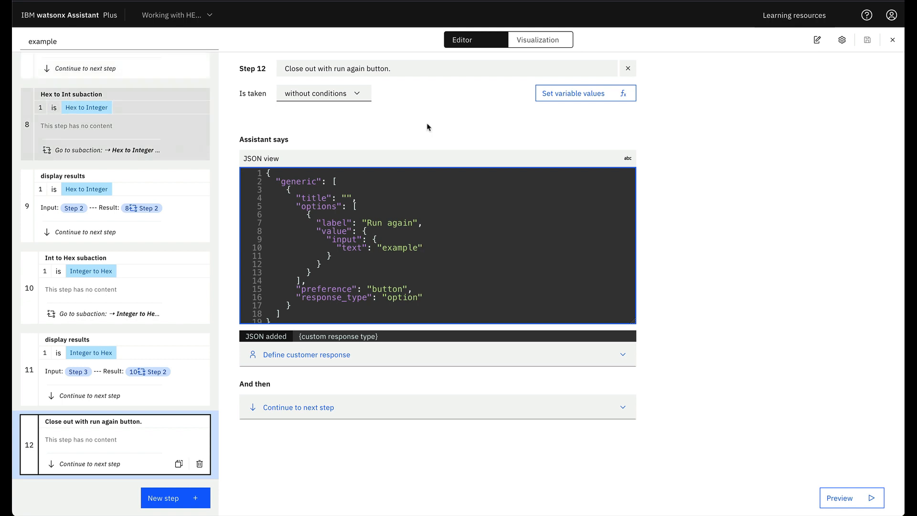
Step: Close the example action, open Text to Hex from the Hex helper sub-actions folder, and examine the arrows in its name
{"action": "left_click", "coordinate": [892, 40]}
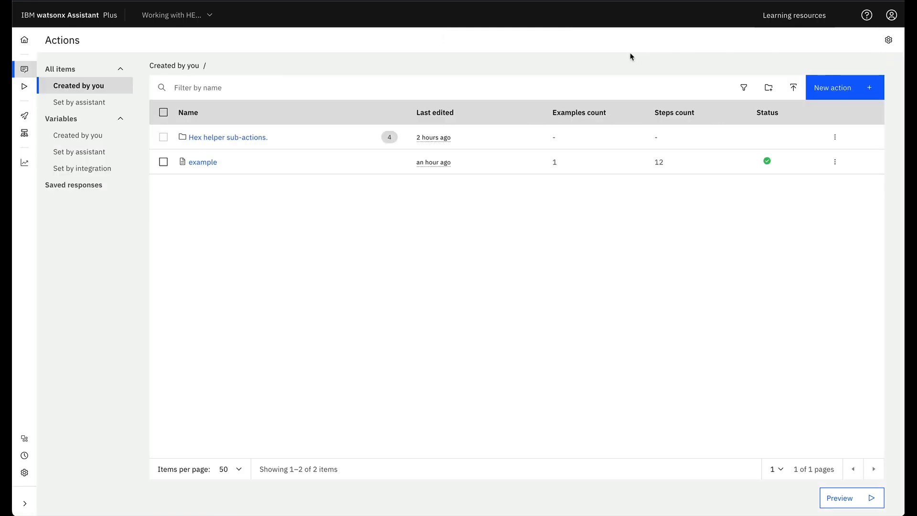
{"action": "left_click", "coordinate": [221, 138]}
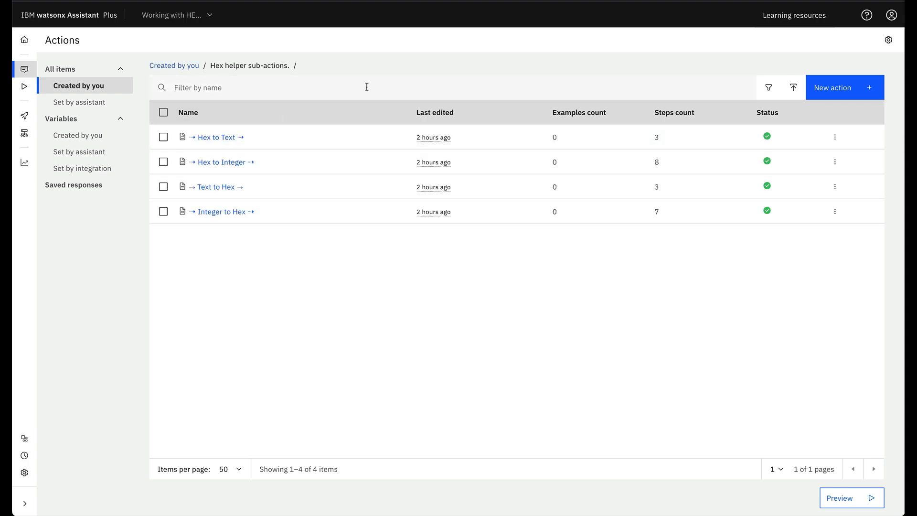
{"action": "left_click", "coordinate": [221, 188]}
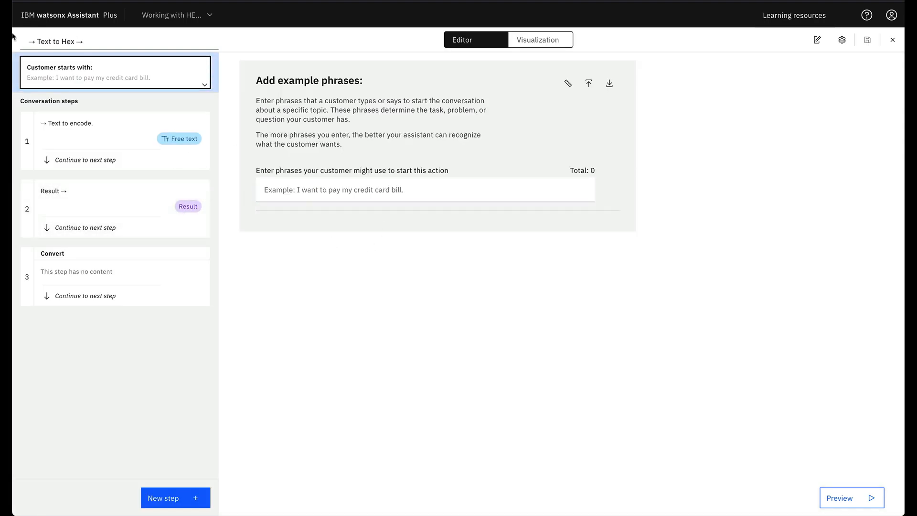
{"action": "left_click", "coordinate": [32, 43]}
{"action": "left_click", "coordinate": [100, 41]}
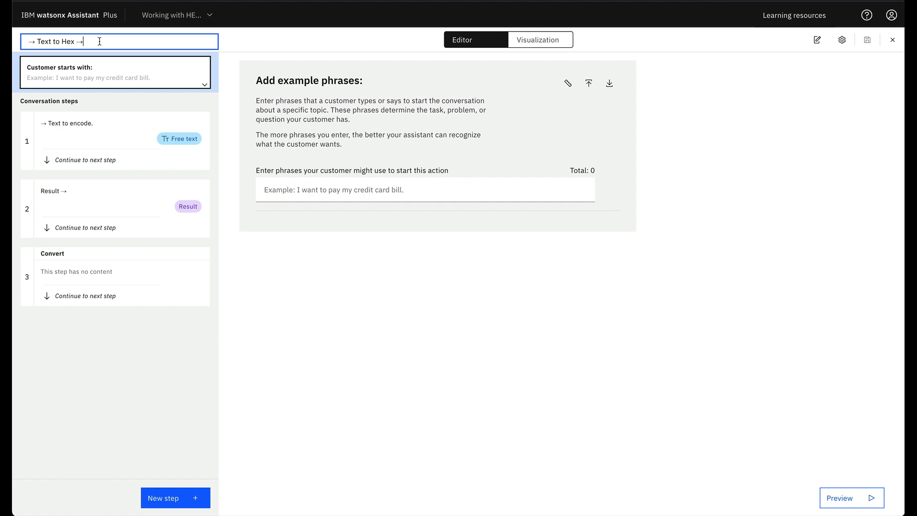
{"action": "left_click_drag", "start_coordinate": [87, 41], "coordinate": [71, 41]}
Step: Inspect the Text to encode and Result steps, including the Result step's customer response settings, and close the settings without changes
{"action": "left_click", "coordinate": [81, 139]}
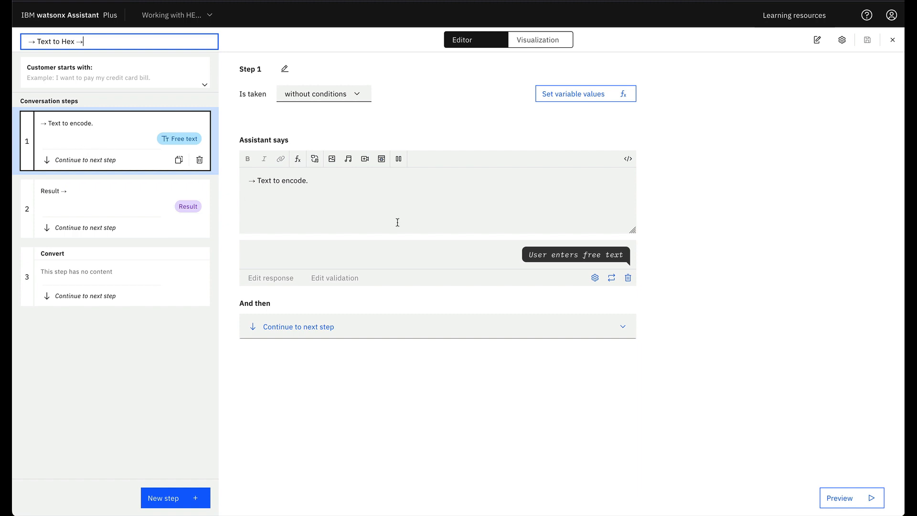
{"action": "left_click", "coordinate": [88, 206]}
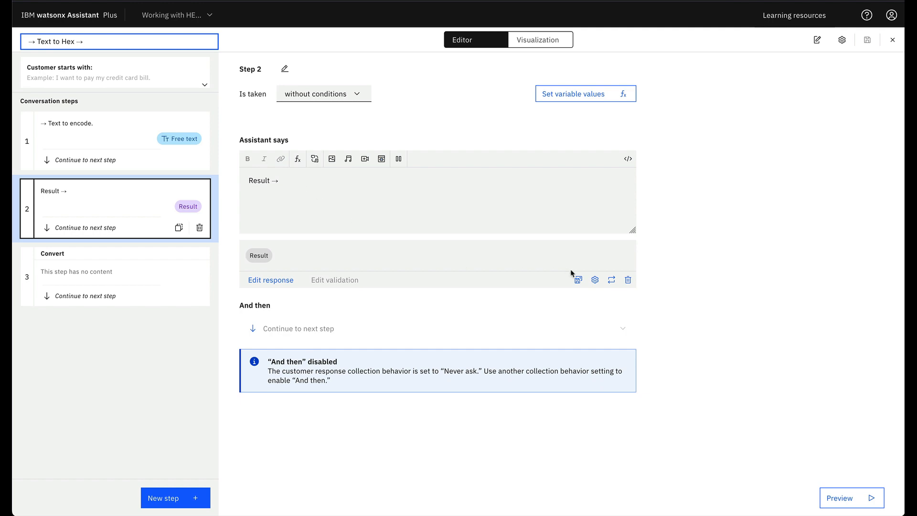
{"action": "left_click", "coordinate": [595, 280]}
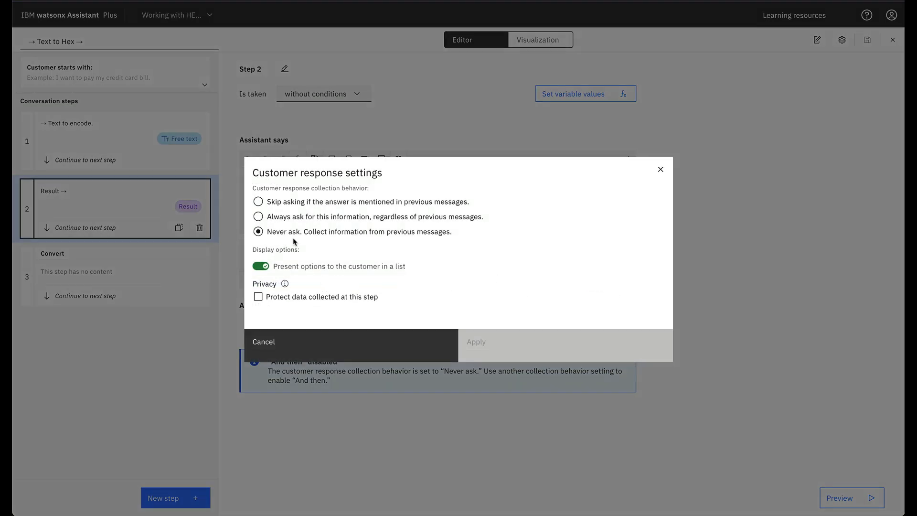
{"action": "left_click", "coordinate": [307, 333]}
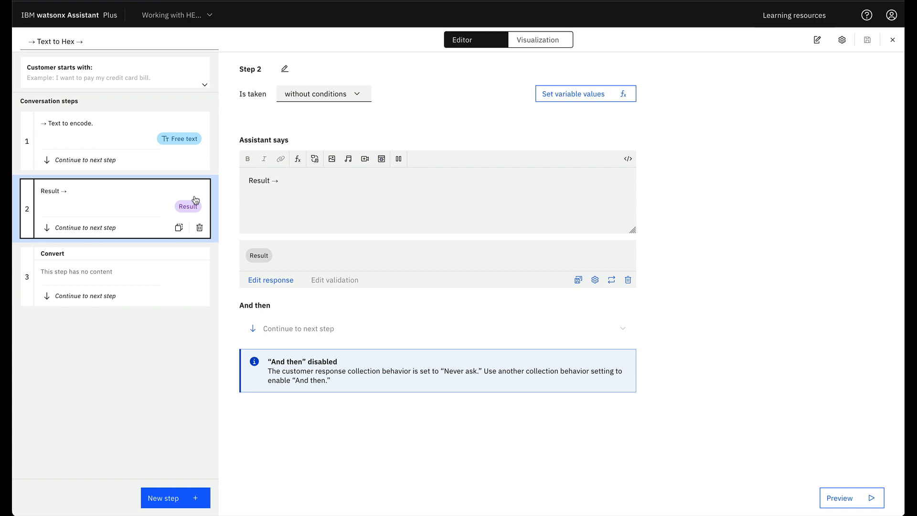
Step: Open the Convert step, examine the replaceAll pattern and replacement in its first variable expression, and close the expression discarding any edits
{"action": "left_click", "coordinate": [107, 275]}
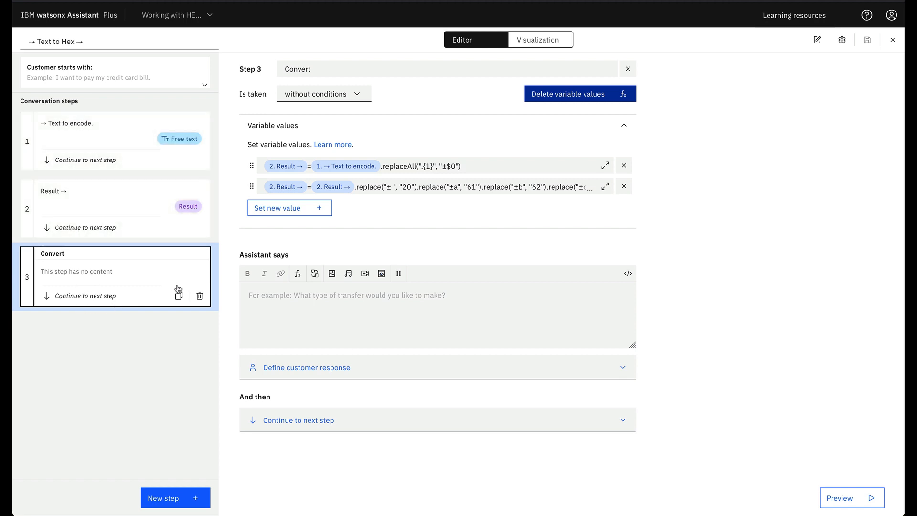
{"action": "left_click", "coordinate": [605, 165]}
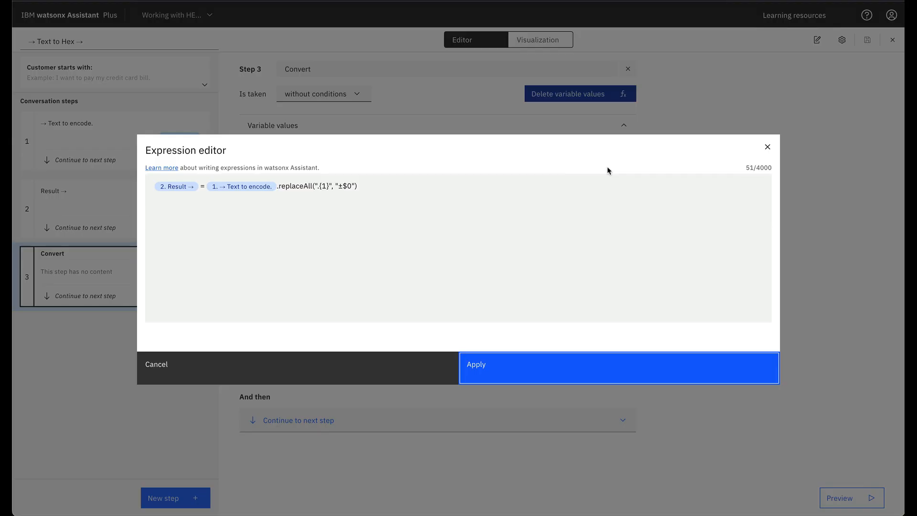
{"action": "left_click", "coordinate": [463, 196]}
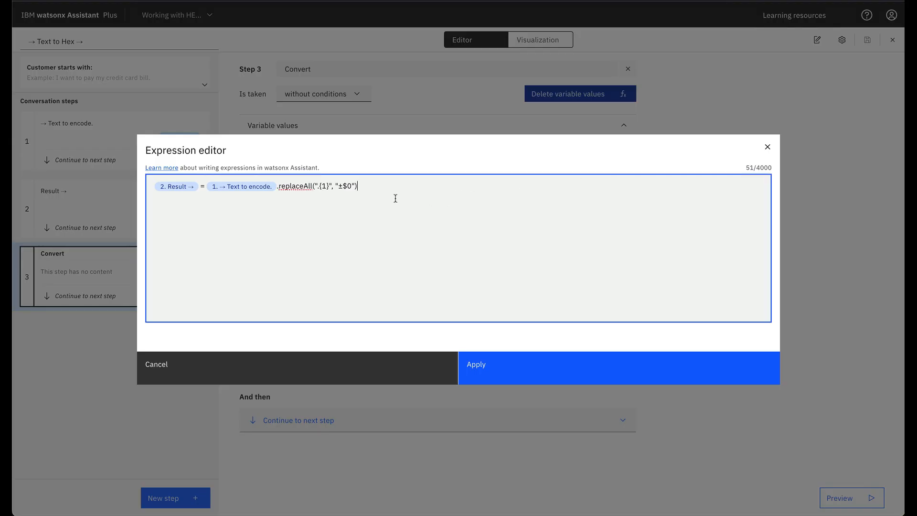
{"action": "left_click_drag", "start_coordinate": [281, 187], "coordinate": [329, 188]}
{"action": "left_click", "coordinate": [304, 187]}
{"action": "left_click", "coordinate": [343, 200]}
{"action": "left_click_drag", "start_coordinate": [343, 187], "coordinate": [351, 187]}
{"action": "left_click", "coordinate": [343, 185]}
{"action": "left_click", "coordinate": [367, 209]}
{"action": "left_click", "coordinate": [768, 147]}
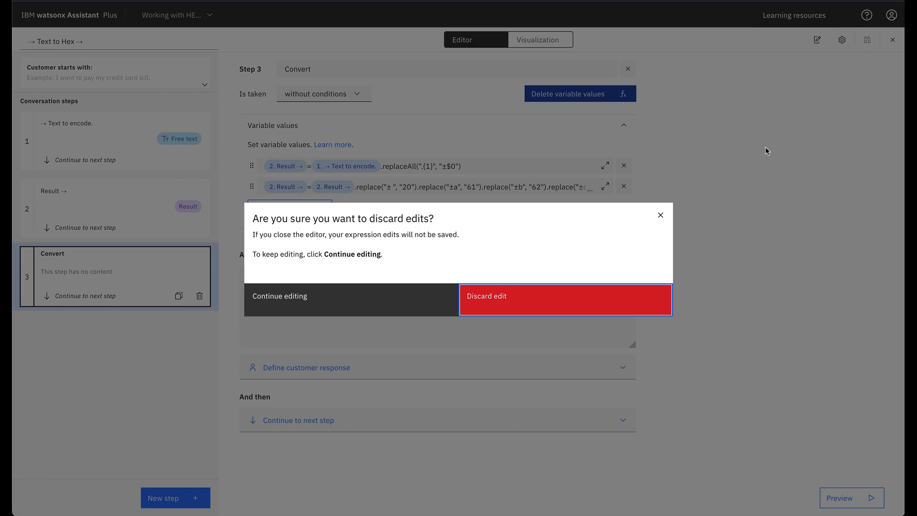
{"action": "left_click", "coordinate": [496, 299]}
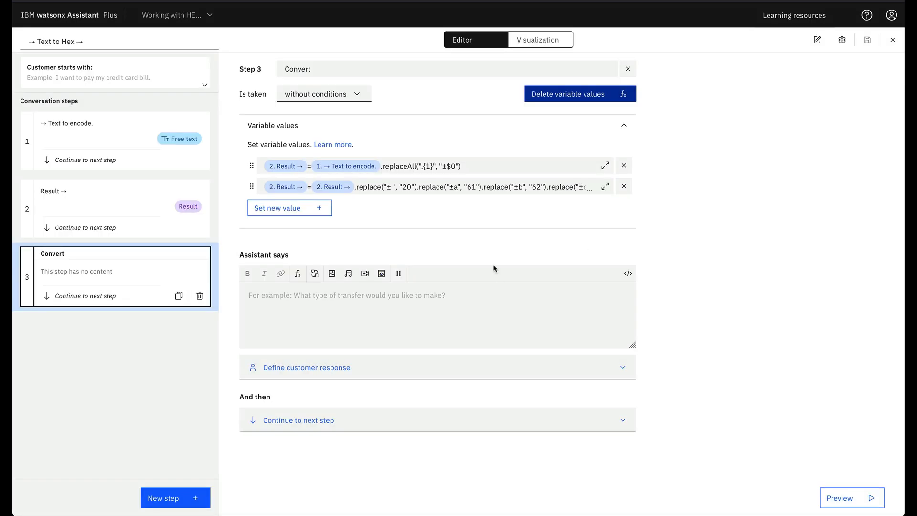
Step: Examine the chained character-to-hex replacements in the Convert step's second Result expression, then close it discarding any edits
{"action": "left_click", "coordinate": [604, 188]}
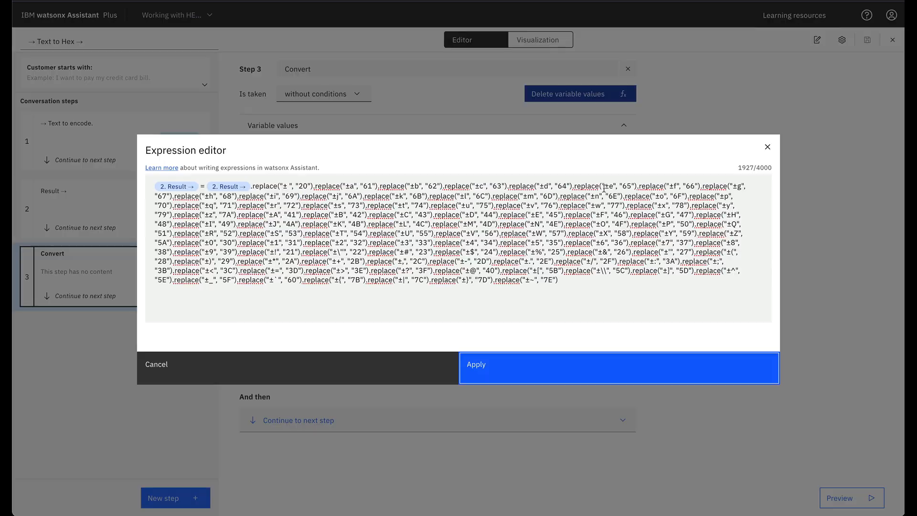
{"action": "left_click", "coordinate": [343, 272]}
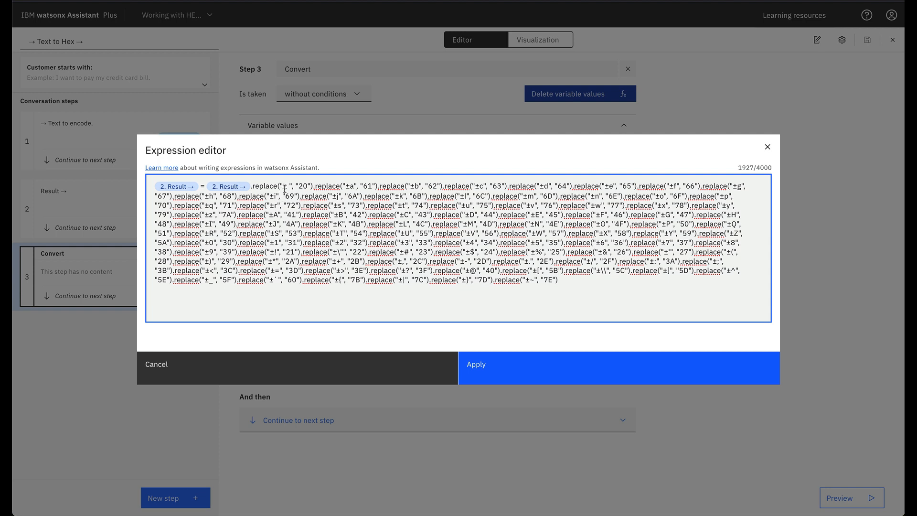
{"action": "left_click_drag", "start_coordinate": [284, 188], "coordinate": [291, 188]}
{"action": "left_click", "coordinate": [300, 185]}
{"action": "left_click_drag", "start_coordinate": [530, 280], "coordinate": [525, 280]}
{"action": "left_click", "coordinate": [526, 283]}
{"action": "left_click", "coordinate": [767, 146]}
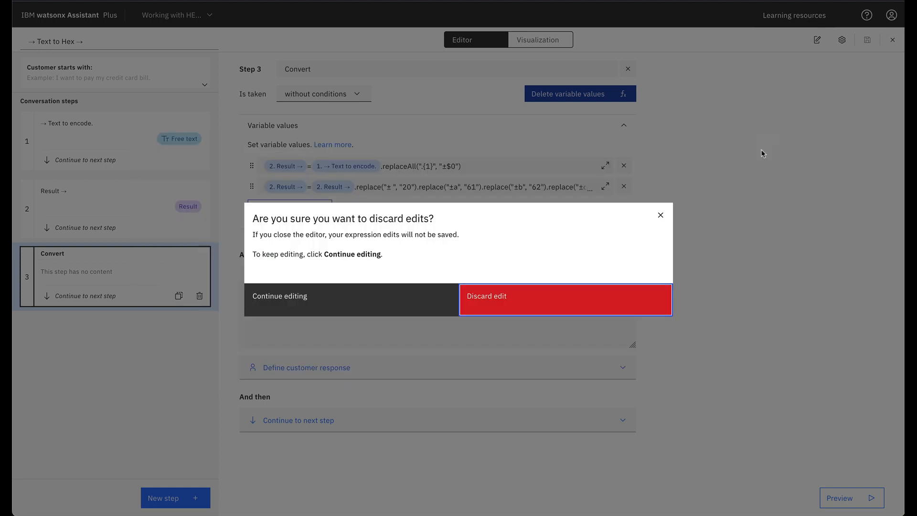
{"action": "left_click", "coordinate": [511, 306]}
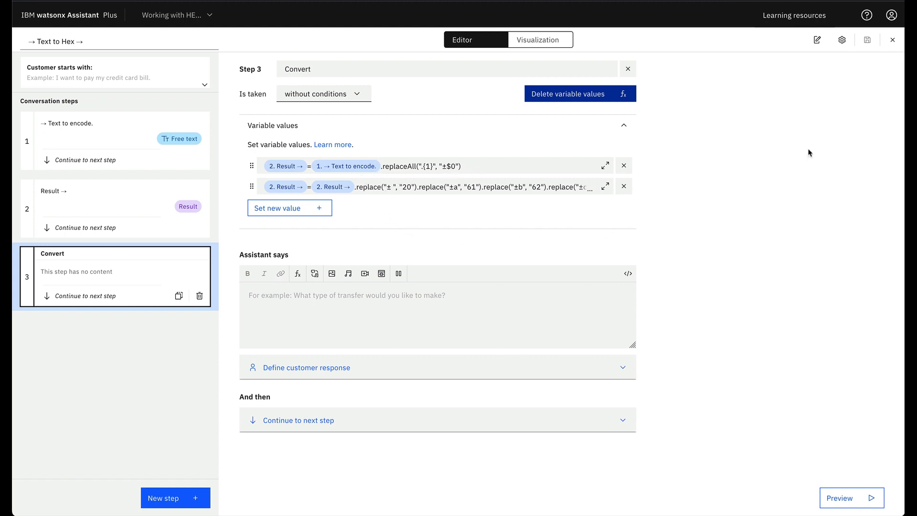
Step: Close Text to Hex, open the Hex to Text helper sub-action, and inspect its first step, Hex code
{"action": "left_click", "coordinate": [893, 41]}
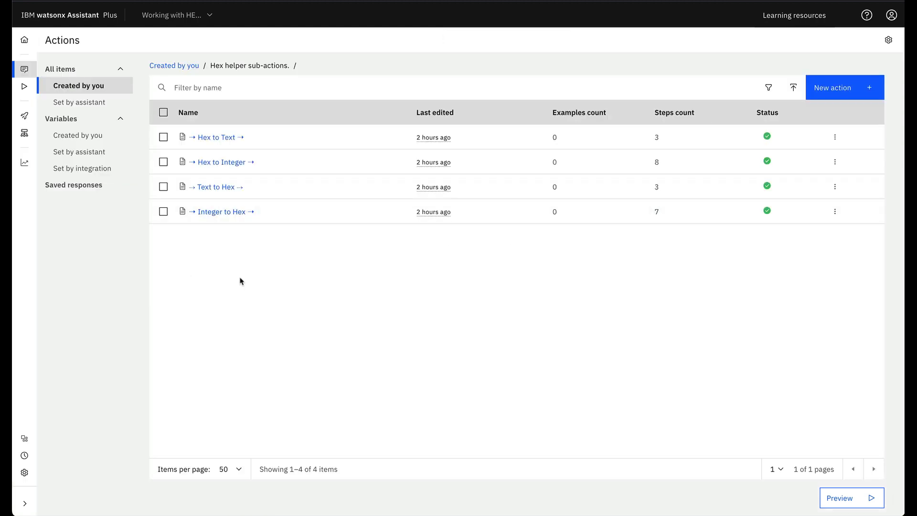
{"action": "left_click", "coordinate": [209, 138]}
{"action": "left_click", "coordinate": [122, 126]}
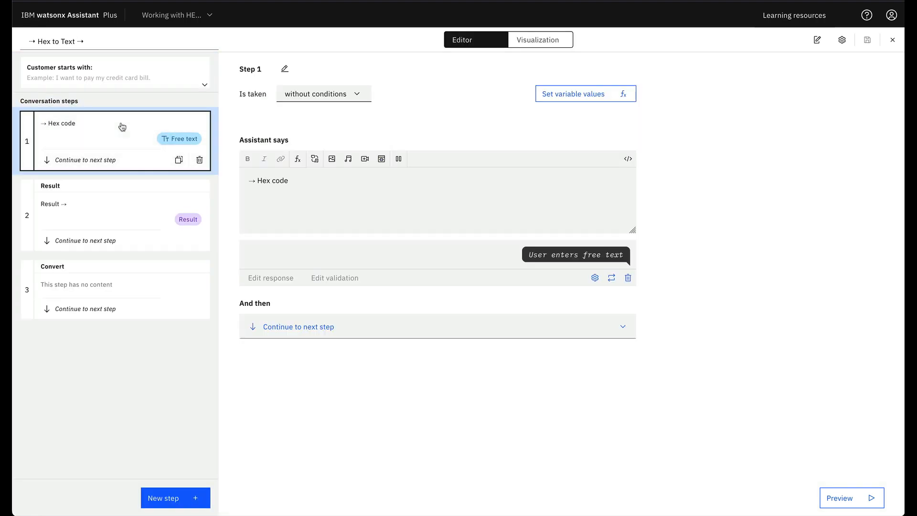
{"action": "left_click", "coordinate": [256, 180]}
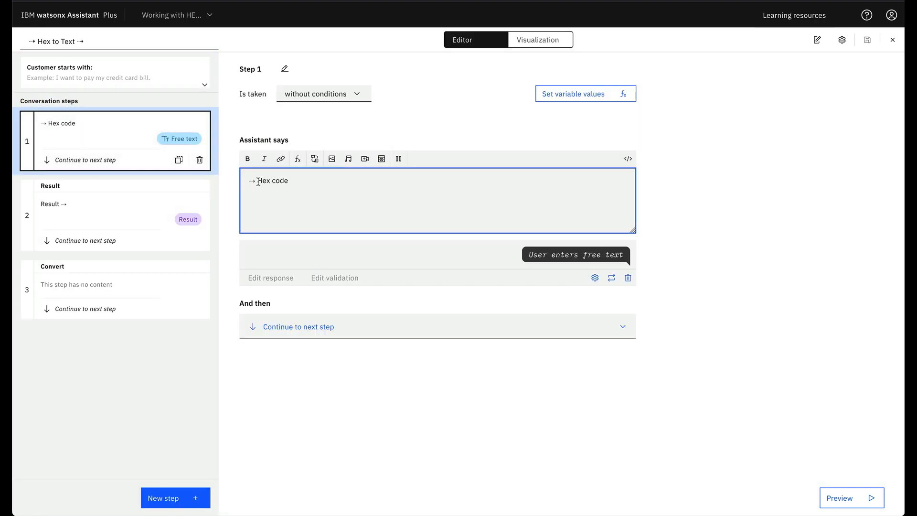
Step: Inspect the Hex code step's assistant message and the Result step in Hex to Text
{"action": "double_click", "coordinate": [258, 182]}
{"action": "left_click", "coordinate": [271, 184]}
{"action": "left_click", "coordinate": [161, 214]}
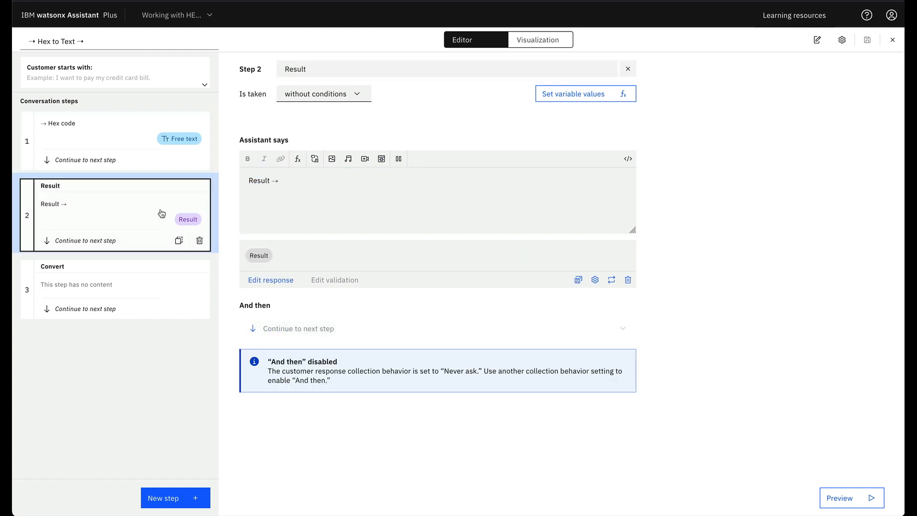
Step: Open the Convert step's first Result expression and examine the two-character replaceAll pattern and its %$0 replacement
{"action": "left_click", "coordinate": [102, 286]}
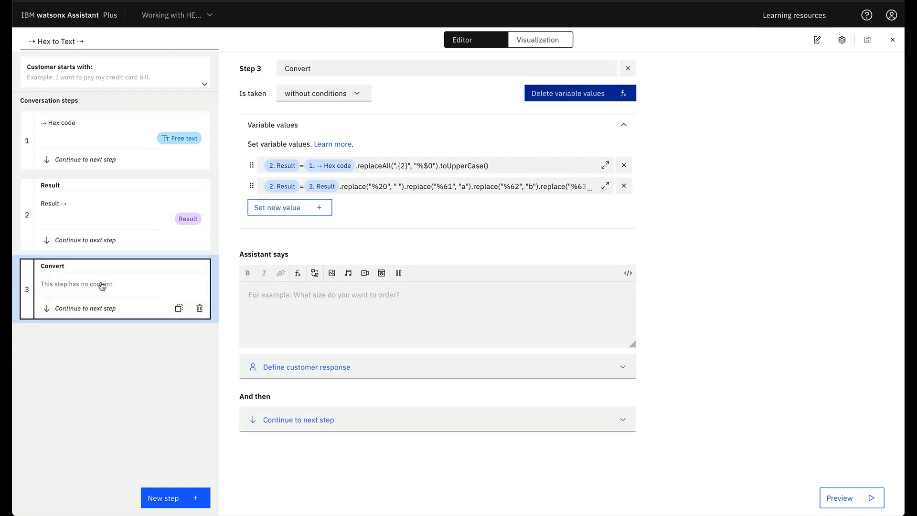
{"action": "left_click", "coordinate": [605, 166]}
{"action": "left_click", "coordinate": [501, 202]}
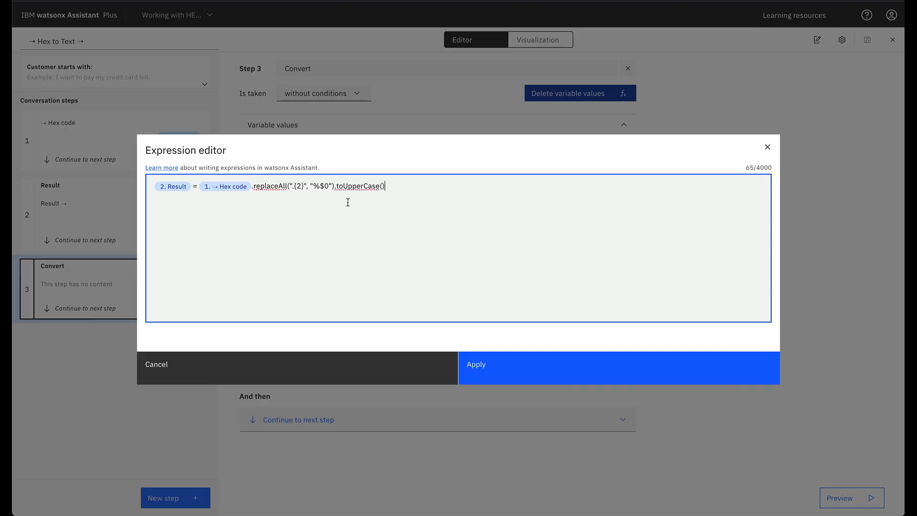
{"action": "left_click_drag", "start_coordinate": [293, 185], "coordinate": [302, 188]}
{"action": "left_click", "coordinate": [318, 186]}
{"action": "left_click_drag", "start_coordinate": [318, 185], "coordinate": [326, 186]}
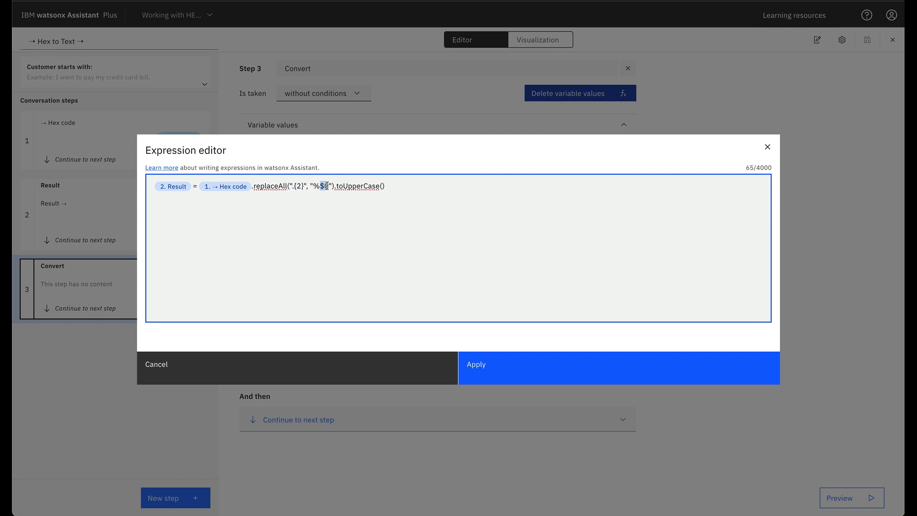
{"action": "left_click", "coordinate": [323, 209]}
Step: Examine the toUpperCase call and the percent prefix in the first Result expression, then close it discarding any edits
{"action": "left_click_drag", "start_coordinate": [335, 187], "coordinate": [413, 187]}
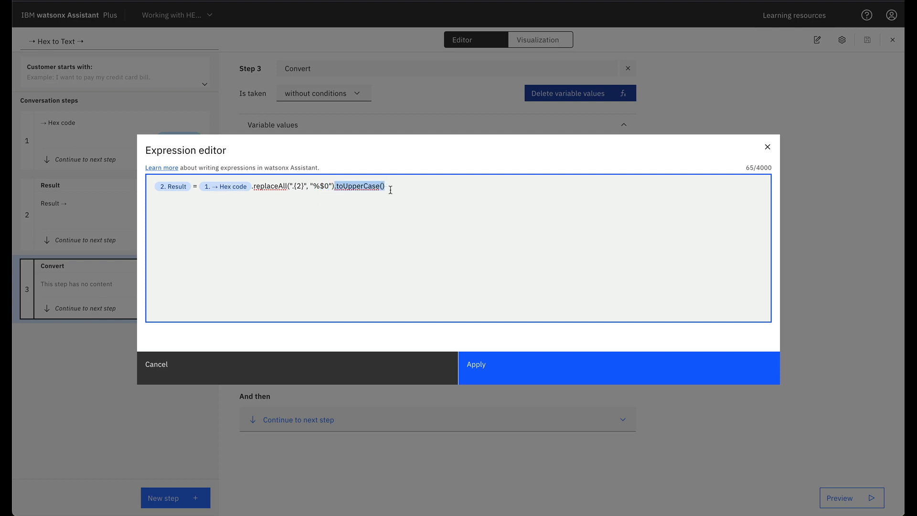
{"action": "left_click", "coordinate": [337, 200]}
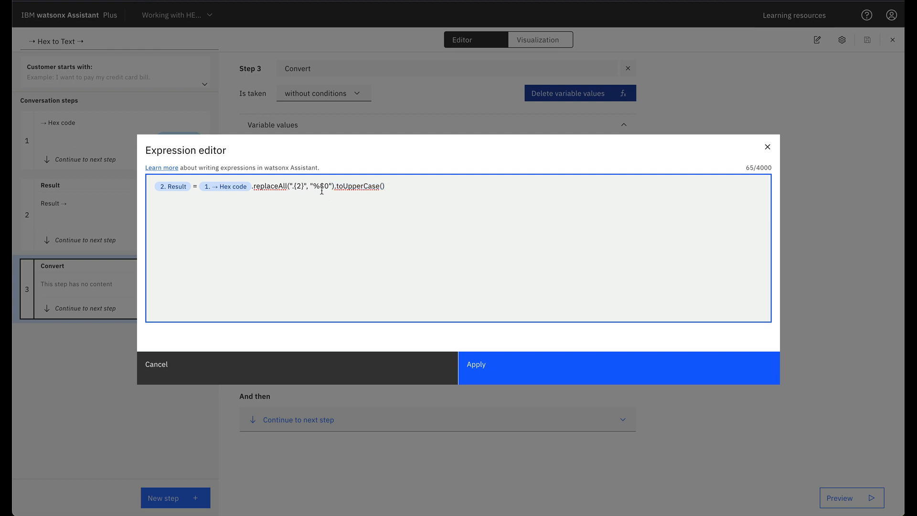
{"action": "left_click_drag", "start_coordinate": [318, 187], "coordinate": [315, 187]}
{"action": "left_click", "coordinate": [331, 204]}
{"action": "left_click_drag", "start_coordinate": [332, 187], "coordinate": [347, 188]}
{"action": "left_click", "coordinate": [406, 186]}
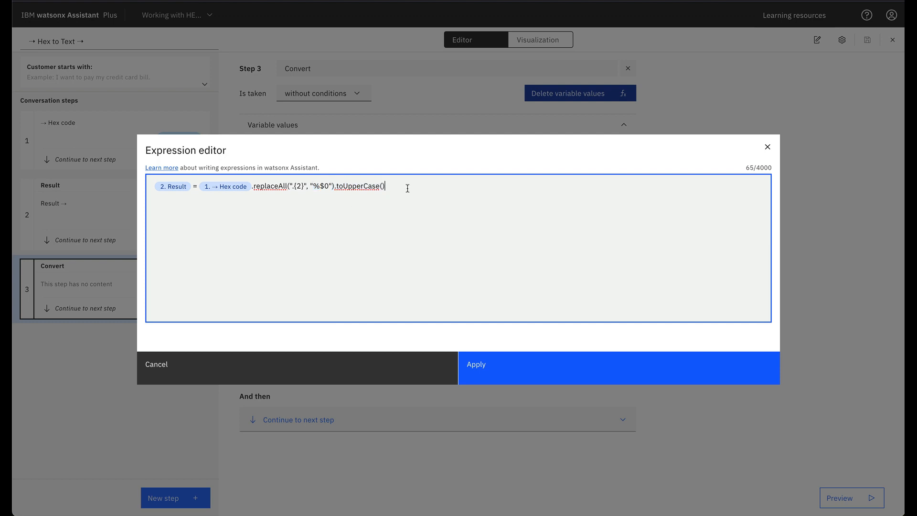
{"action": "left_click", "coordinate": [764, 148]}
{"action": "left_click", "coordinate": [482, 294]}
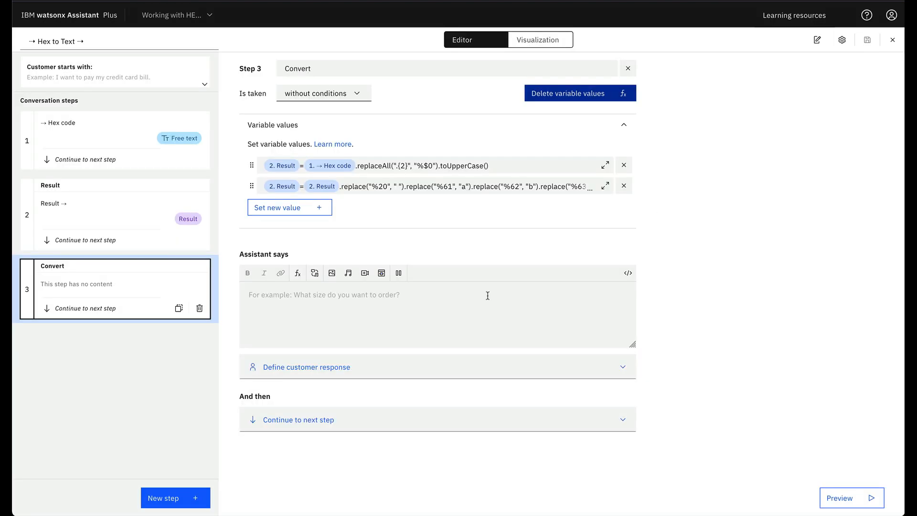
Step: Open the Convert step's second Result expression and examine its chained hex-to-character replacements, including the escaped backslash (%5C) and quotation mark (%22)
{"action": "left_click", "coordinate": [605, 185]}
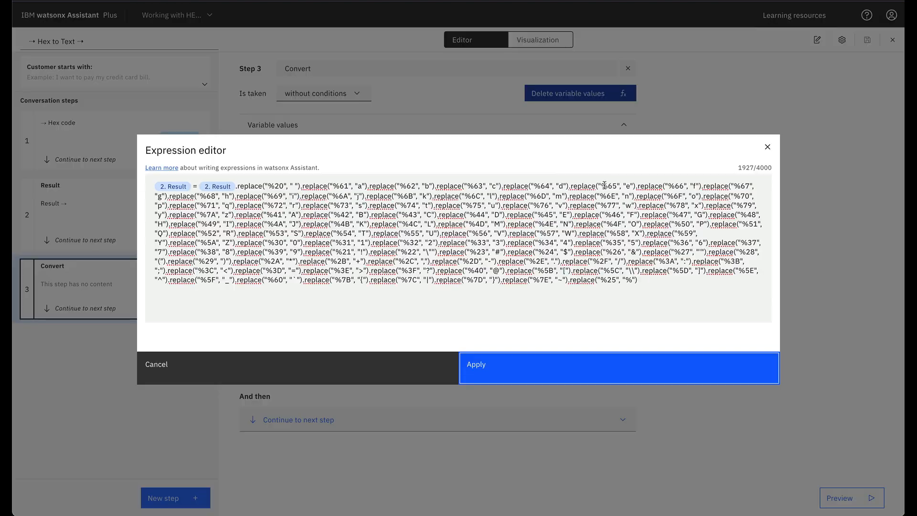
{"action": "left_click", "coordinate": [251, 187]}
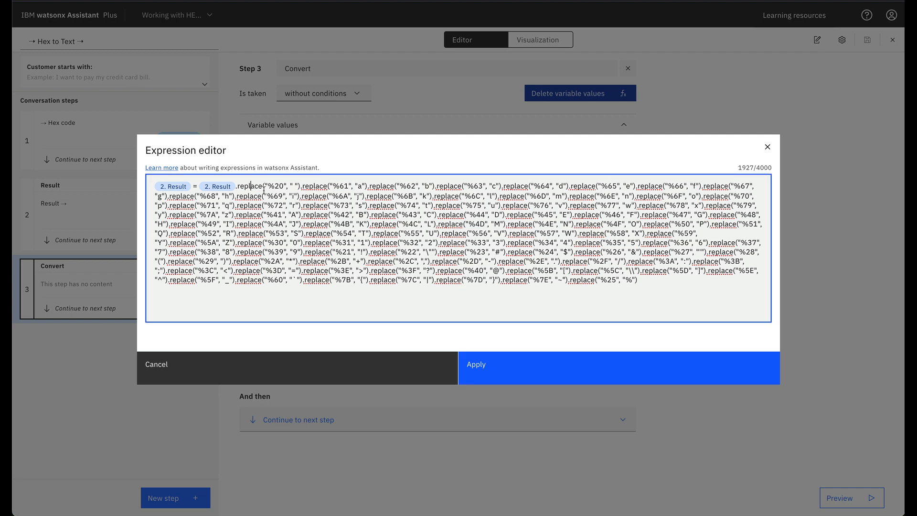
{"action": "left_click_drag", "start_coordinate": [264, 187], "coordinate": [285, 187]}
{"action": "left_click", "coordinate": [292, 186]}
{"action": "left_click", "coordinate": [360, 187]}
{"action": "left_click_drag", "start_coordinate": [571, 271], "coordinate": [639, 271]}
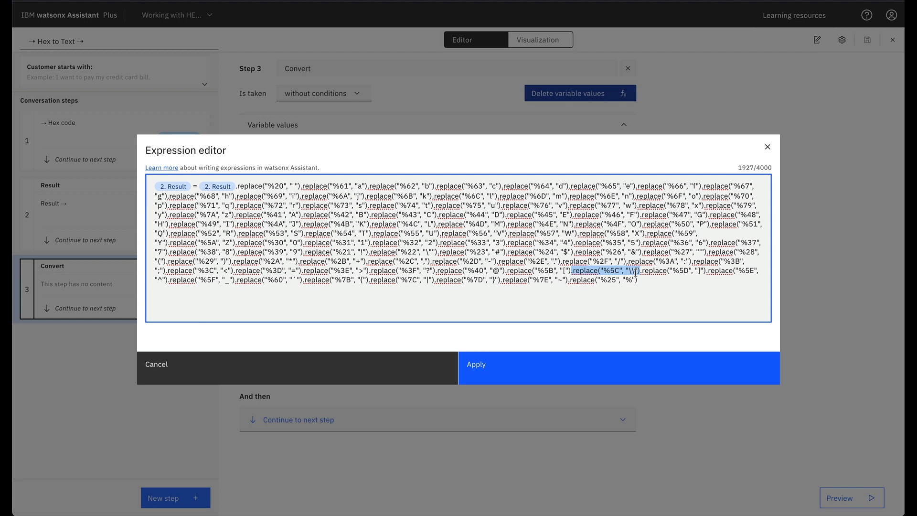
{"action": "left_click_drag", "start_coordinate": [368, 252], "coordinate": [439, 253]}
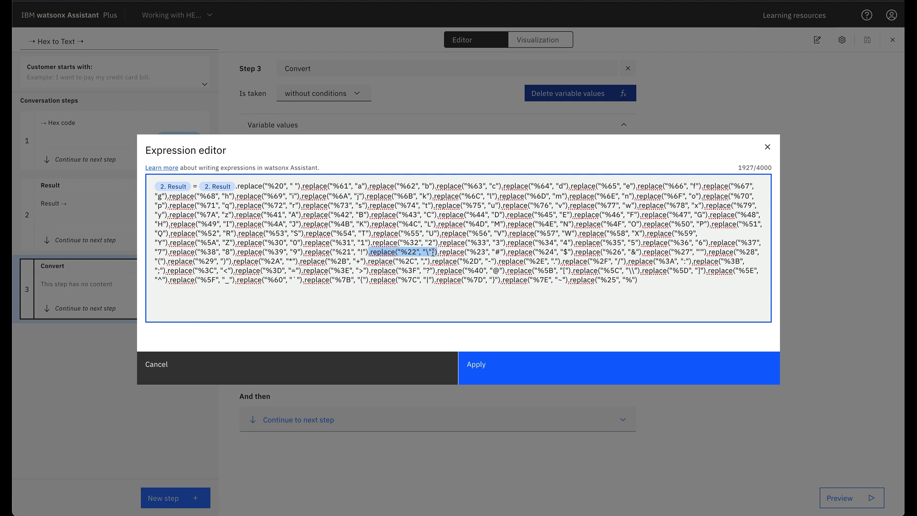
{"action": "left_click", "coordinate": [429, 292]}
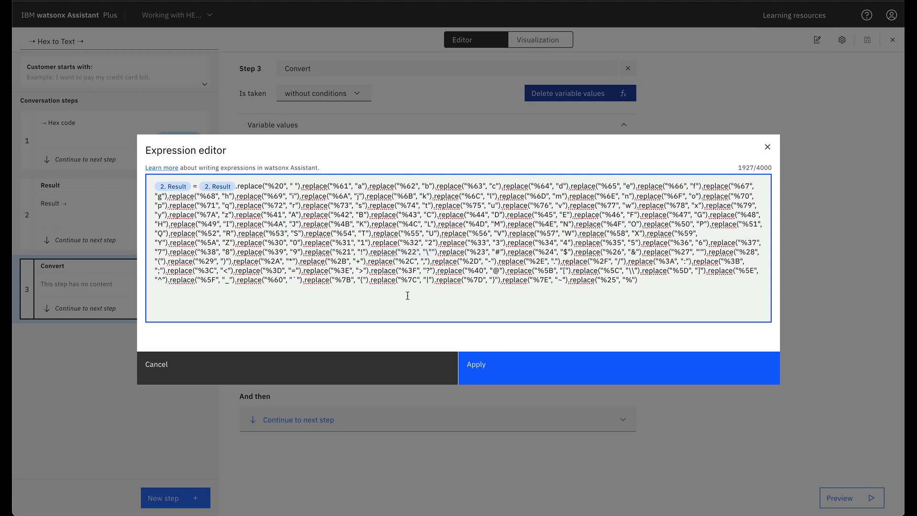
Step: Compare the percent prefix in the first replacement with the final %25 replacement, then close the expression discarding any edits
{"action": "left_click_drag", "start_coordinate": [267, 187], "coordinate": [272, 188]}
{"action": "left_click", "coordinate": [272, 193]}
{"action": "left_click_drag", "start_coordinate": [567, 283], "coordinate": [631, 285]}
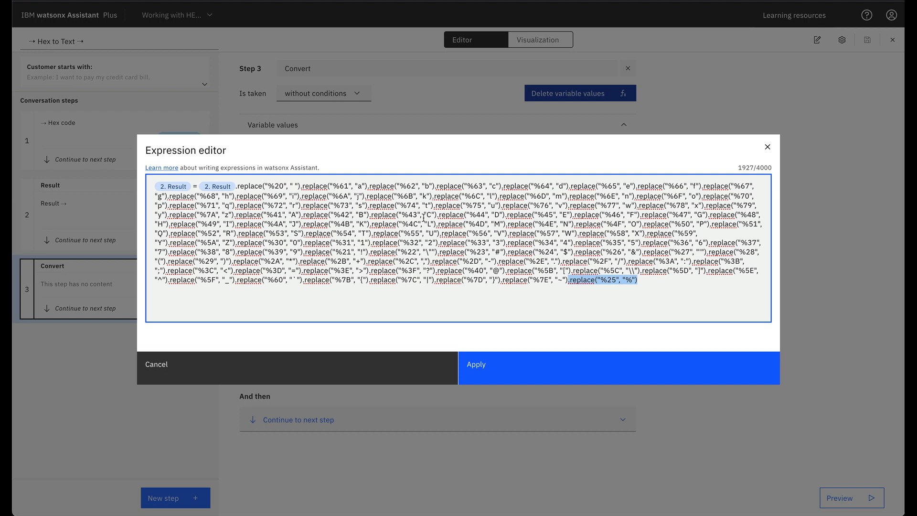
{"action": "left_click", "coordinate": [258, 375]}
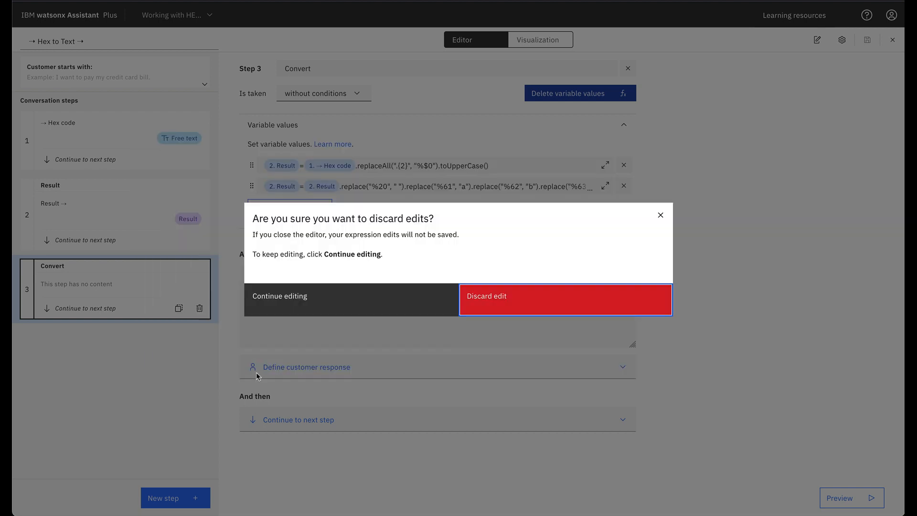
{"action": "left_click", "coordinate": [499, 310]}
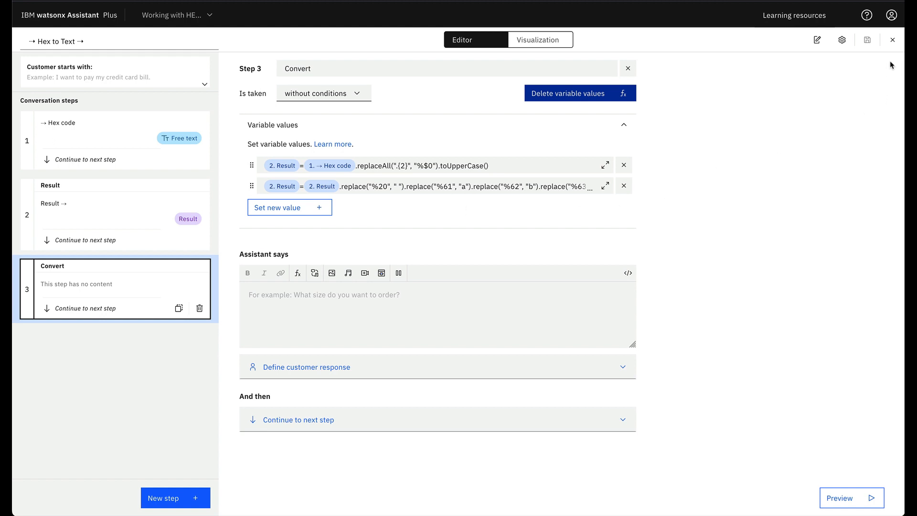
Step: Close Hex to Text, return to the Created by you actions list, and open the example action
{"action": "left_click", "coordinate": [892, 40]}
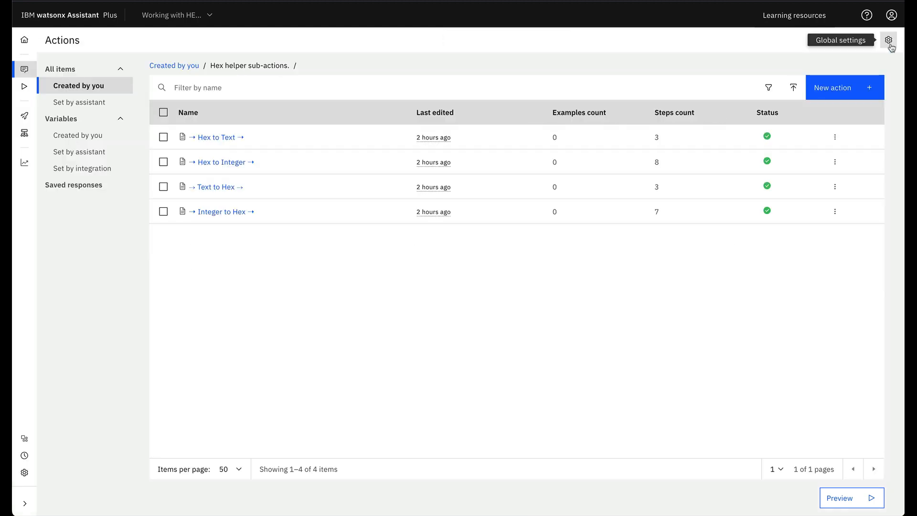
{"action": "left_click", "coordinate": [170, 65]}
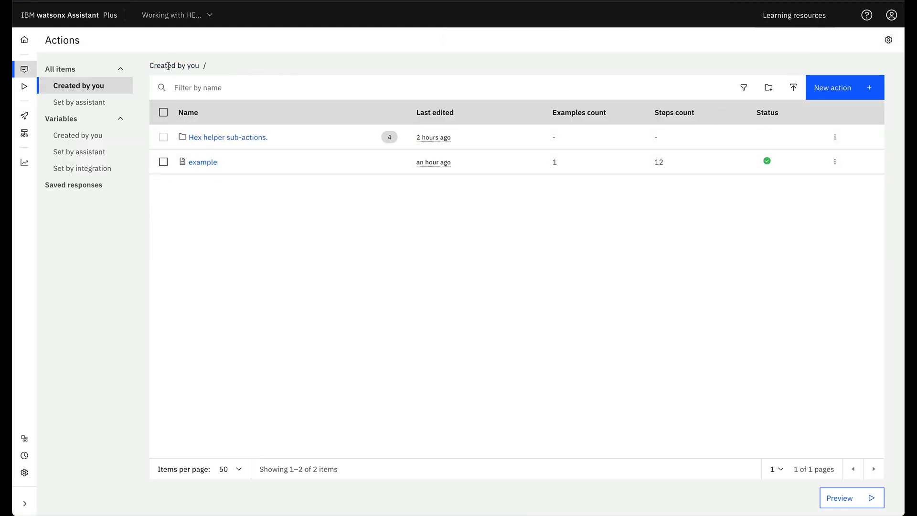
{"action": "left_click", "coordinate": [205, 166]}
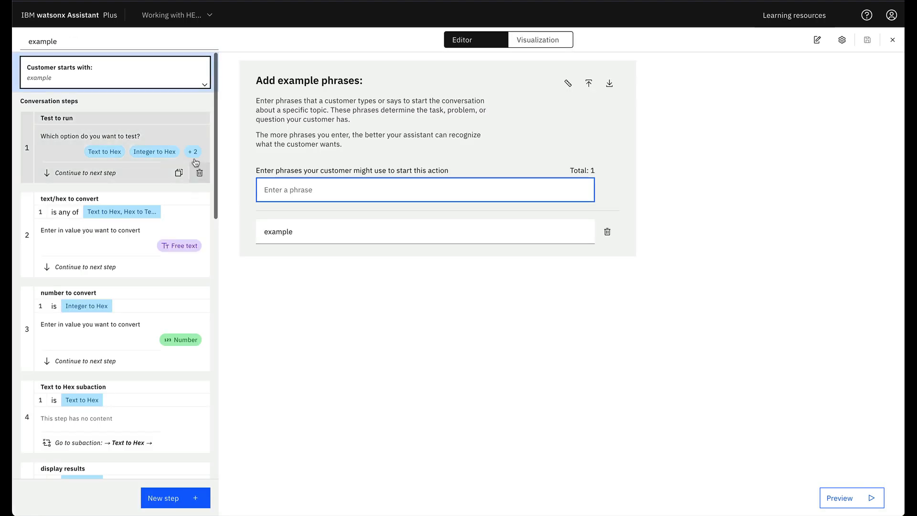
Step: Review the passed values of the Text to Hex subaction in step 4, including the available variables, and cancel without changes
{"action": "scroll", "coordinate": [130, 197], "scroll_direction": "down", "scroll_amount": 2}
{"action": "scroll", "coordinate": [130, 198], "scroll_direction": "down", "scroll_amount": 3}
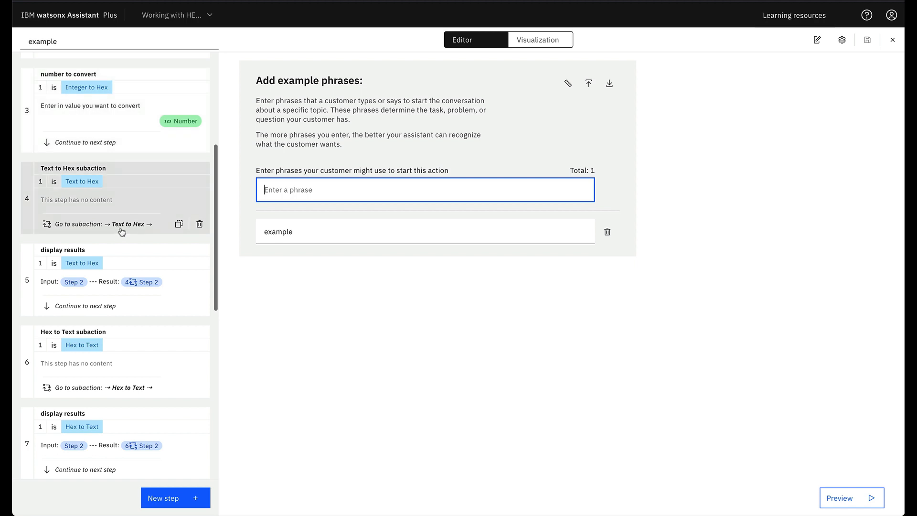
{"action": "left_click", "coordinate": [134, 198]}
{"action": "scroll", "coordinate": [815, 299], "scroll_direction": "down", "scroll_amount": 1}
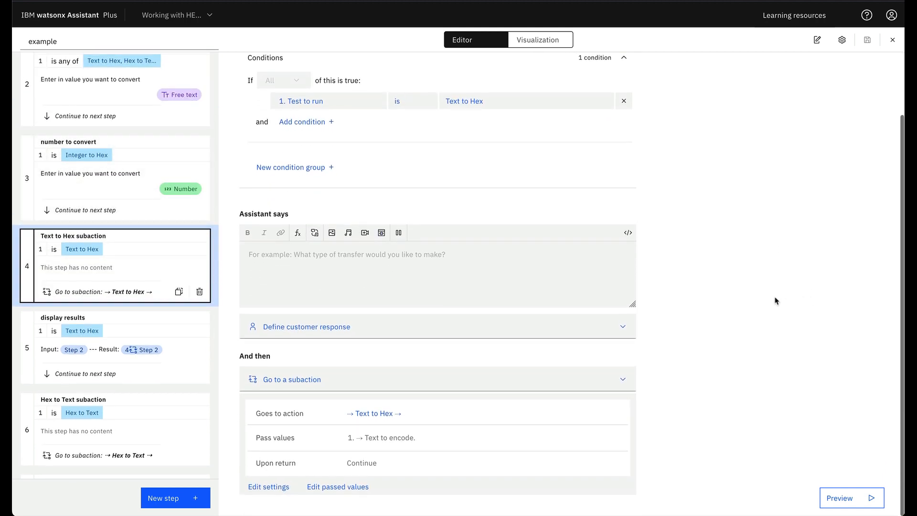
{"action": "left_click", "coordinate": [349, 492]}
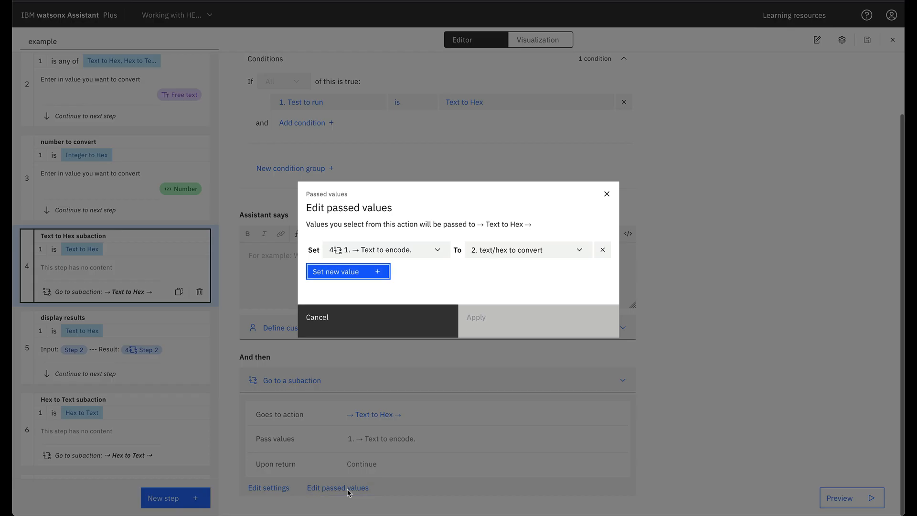
{"action": "left_click", "coordinate": [428, 253]}
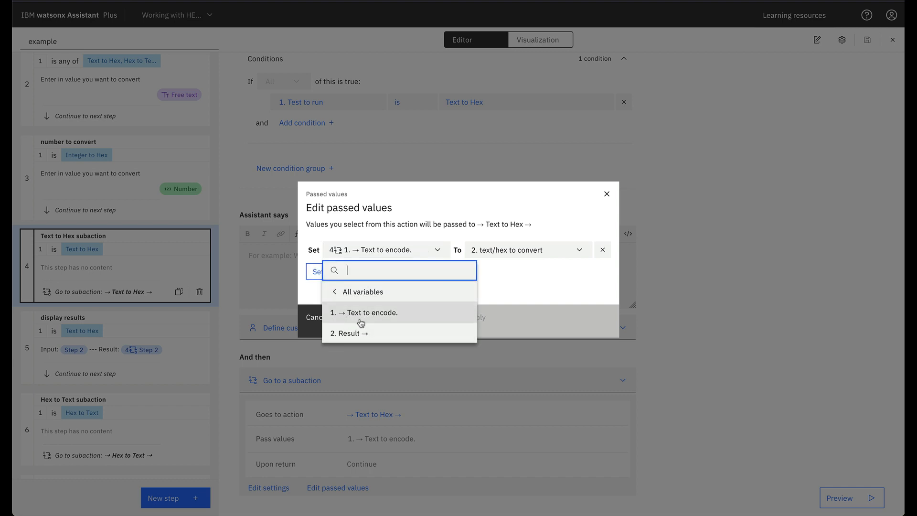
{"action": "left_click", "coordinate": [511, 295]}
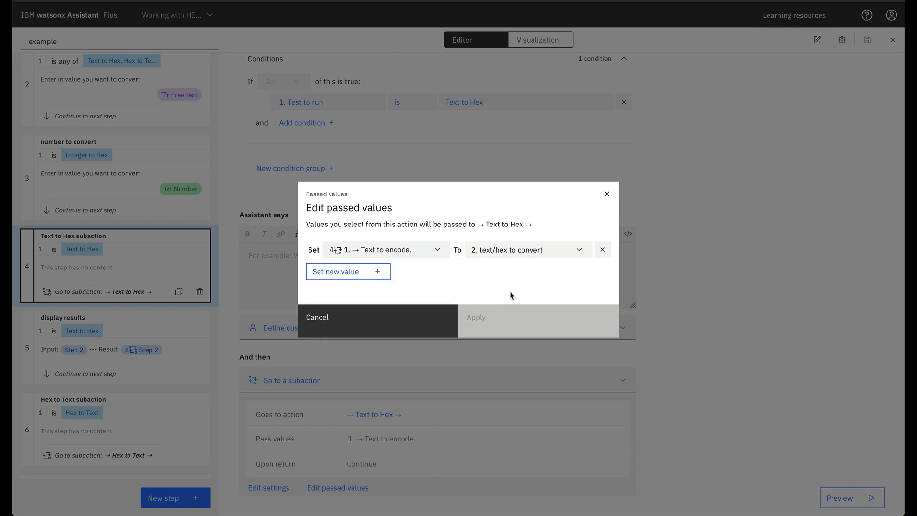
{"action": "left_click", "coordinate": [383, 322]}
Step: Review the passed values of the Hex to Text subaction in step 6, including the available variables, and cancel without changes
{"action": "scroll", "coordinate": [162, 336], "scroll_direction": "down", "scroll_amount": 2}
{"action": "scroll", "coordinate": [162, 336], "scroll_direction": "down", "scroll_amount": 2}
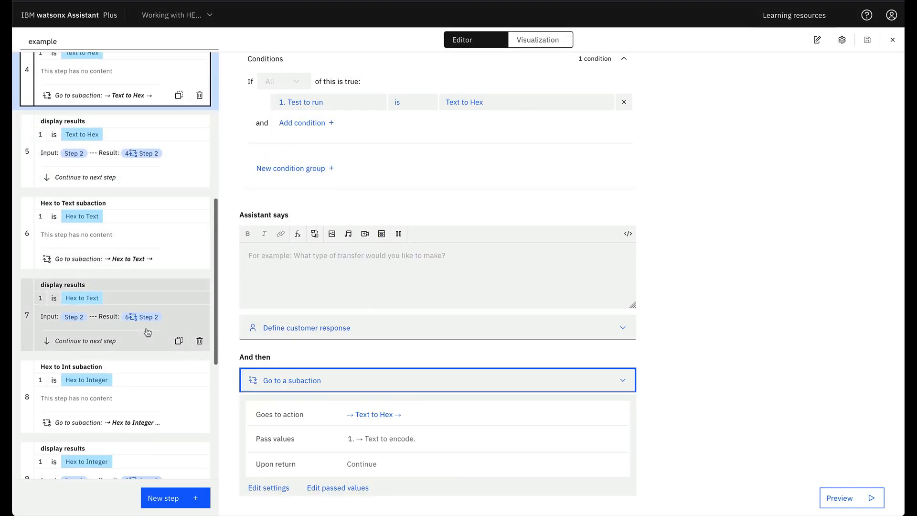
{"action": "left_click", "coordinate": [135, 239]}
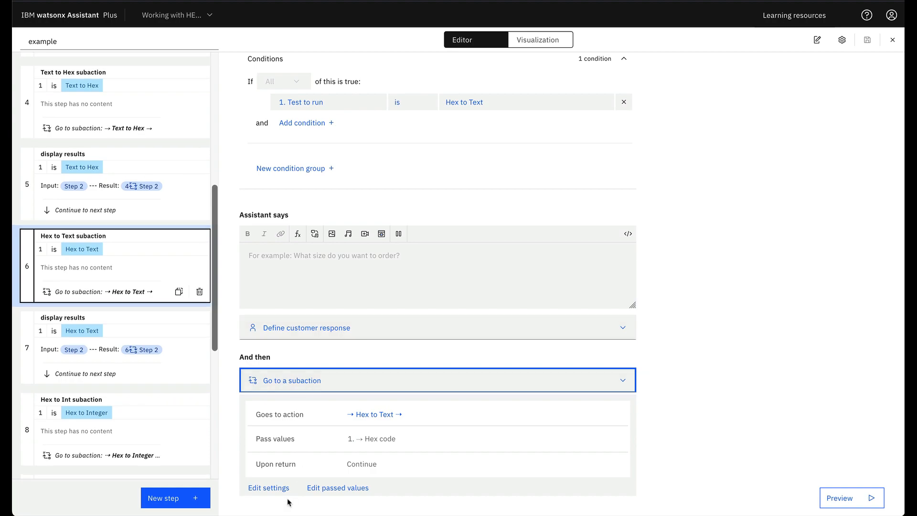
{"action": "left_click", "coordinate": [340, 489]}
{"action": "left_click", "coordinate": [388, 248]}
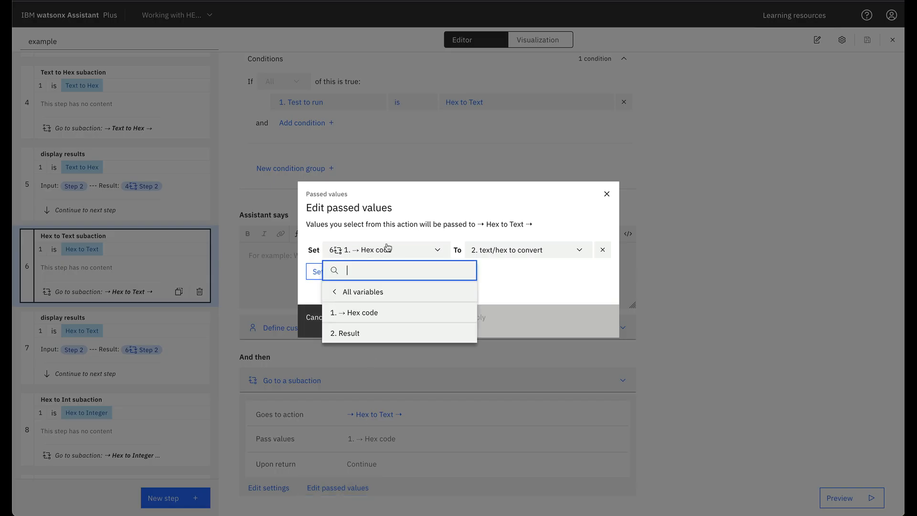
{"action": "left_click", "coordinate": [388, 245]}
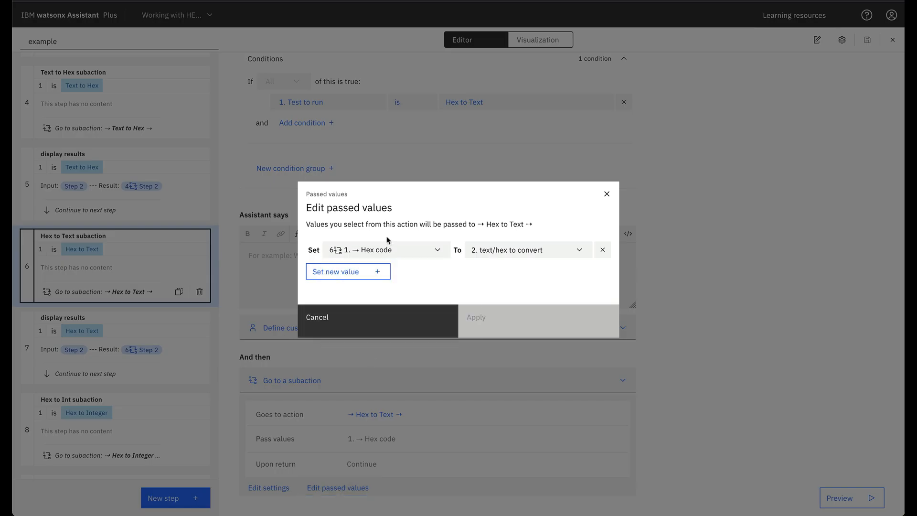
{"action": "left_click", "coordinate": [403, 319]}
Step: Review the passed values of the Hex to Int subaction in step 8, including the available variables, and cancel without changes
{"action": "scroll", "coordinate": [157, 315], "scroll_direction": "down", "scroll_amount": 3}
{"action": "left_click", "coordinate": [135, 306]}
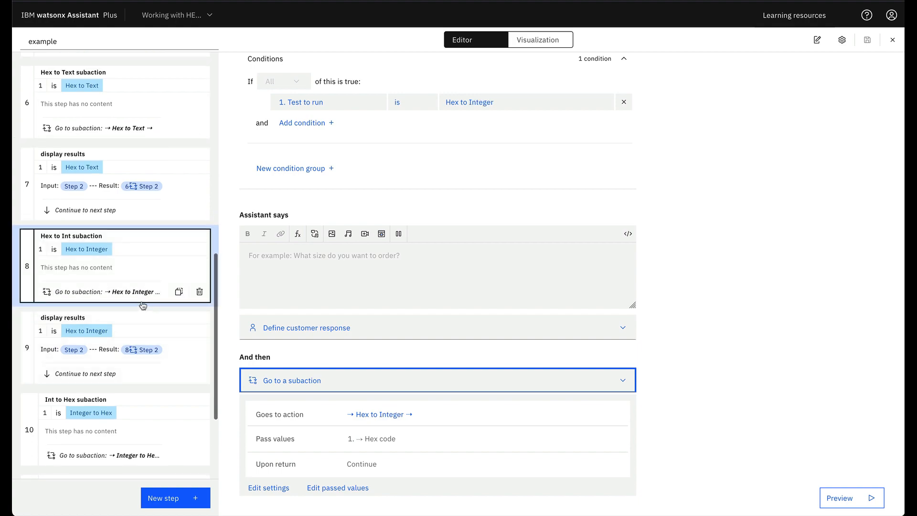
{"action": "left_click", "coordinate": [338, 488]}
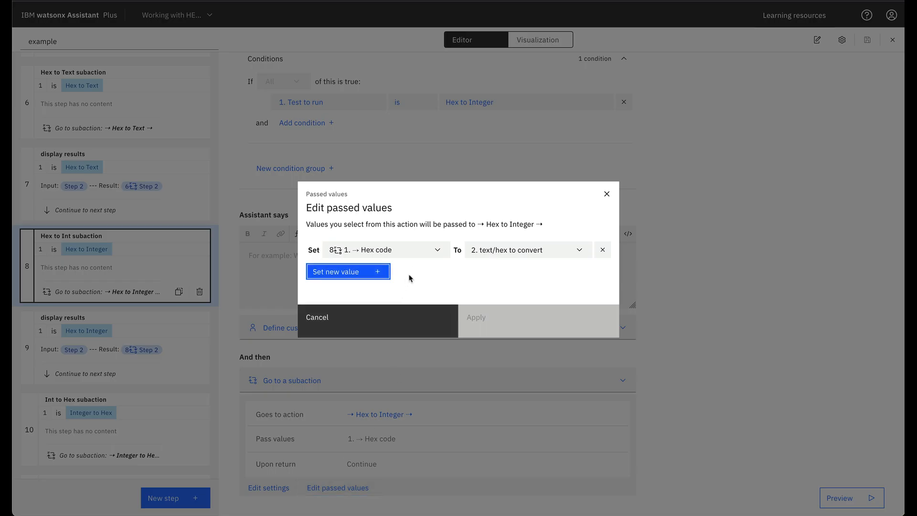
{"action": "left_click", "coordinate": [414, 250]}
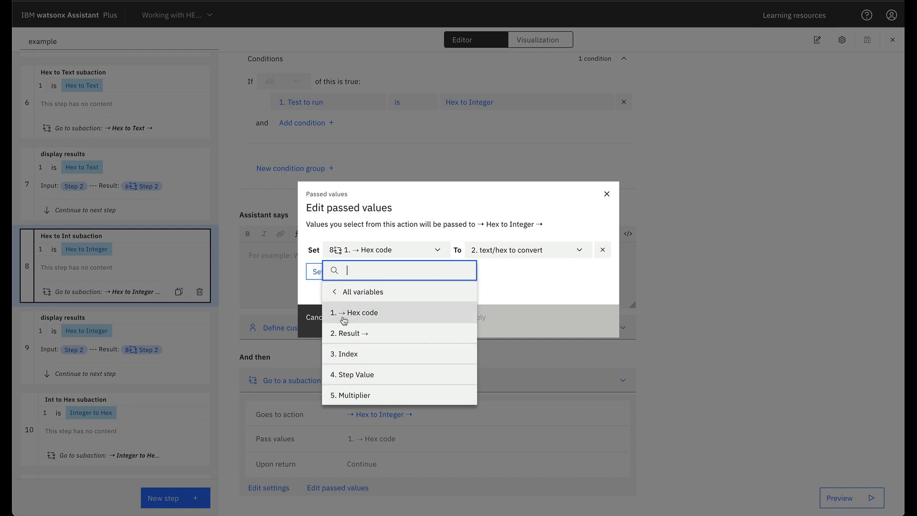
{"action": "left_click", "coordinate": [512, 288]}
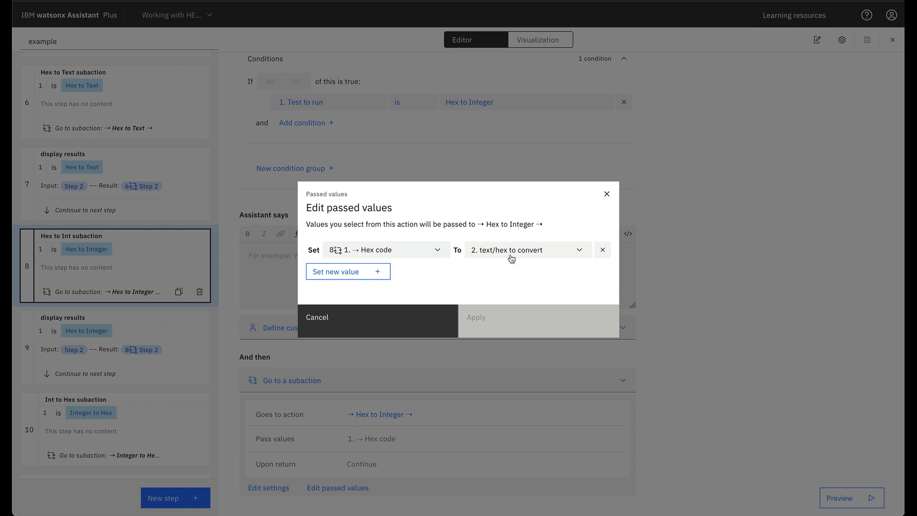
{"action": "left_click", "coordinate": [368, 327]}
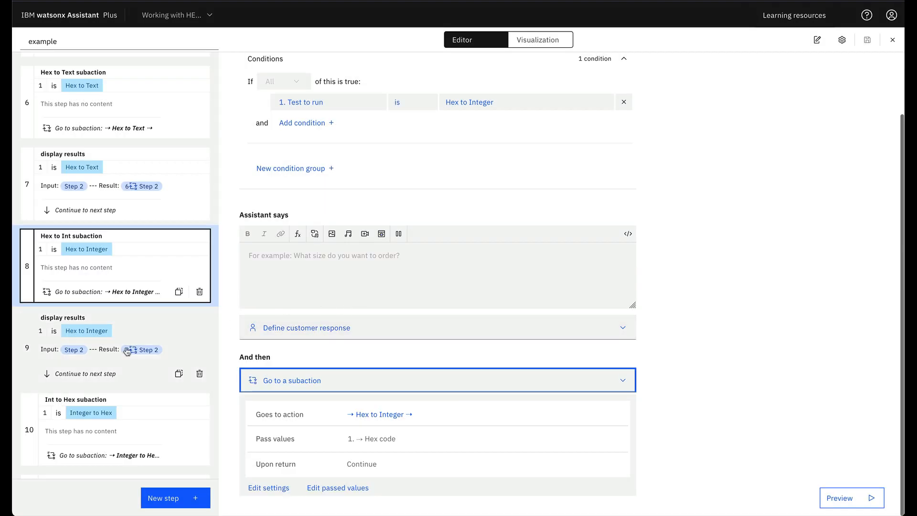
Step: Review the display results message in step 9 and the variables available from the Hex to Integer subaction, without changing its result variable
{"action": "left_click", "coordinate": [115, 356]}
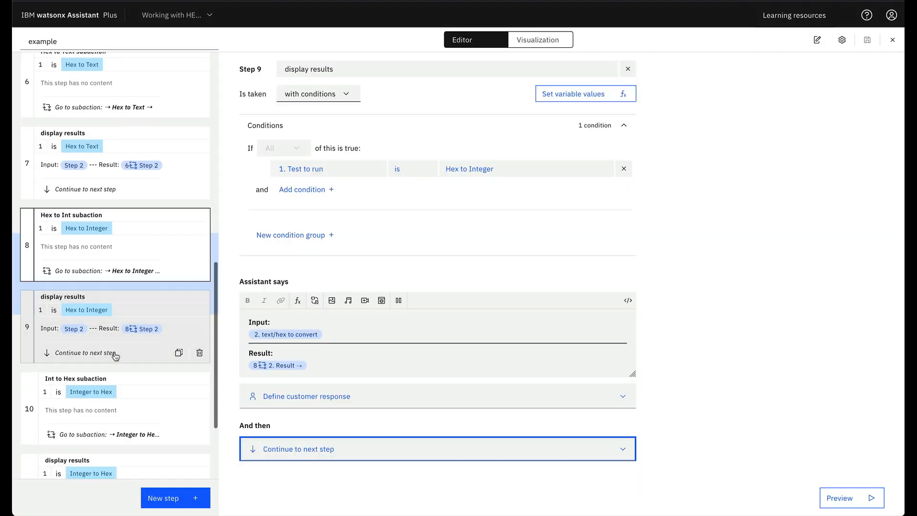
{"action": "left_click", "coordinate": [267, 369]}
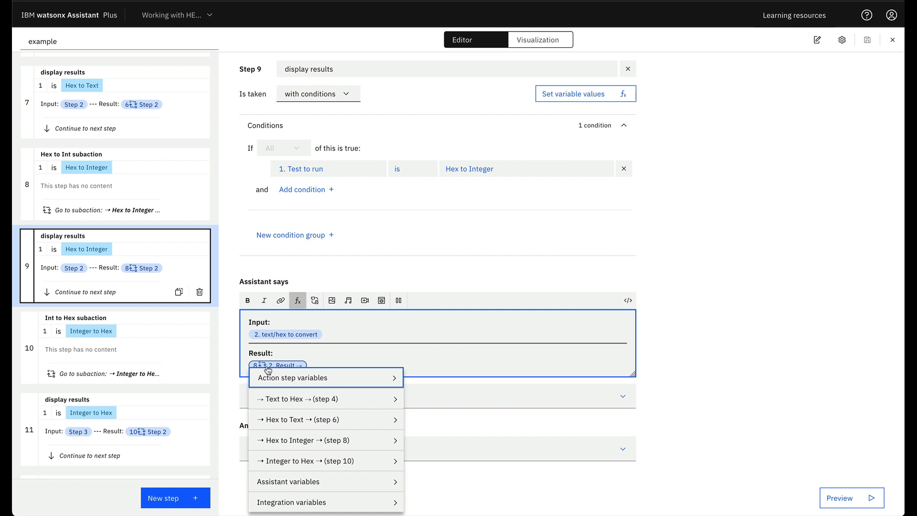
{"action": "left_click", "coordinate": [307, 444]}
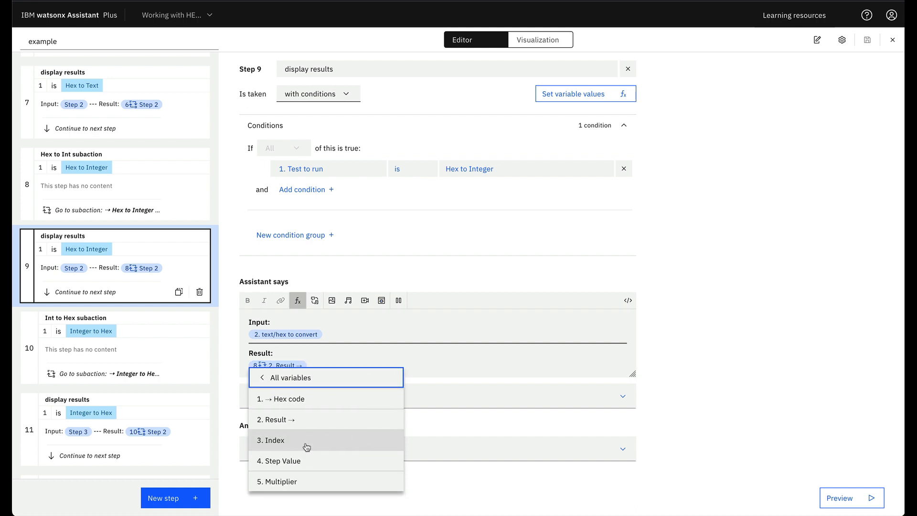
{"action": "left_click", "coordinate": [725, 367]}
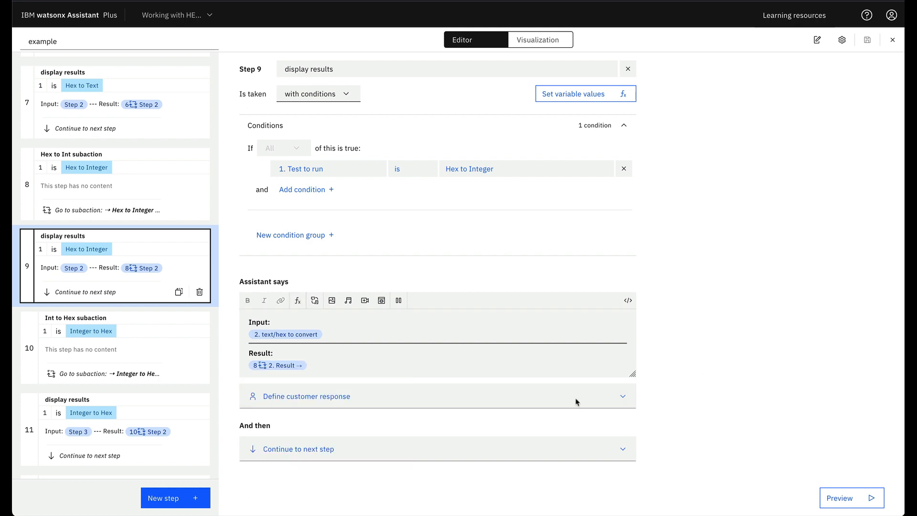
Step: Close the example action and open the Integer to Hex action in the Hex helper sub-actions folder
{"action": "left_click", "coordinate": [892, 40]}
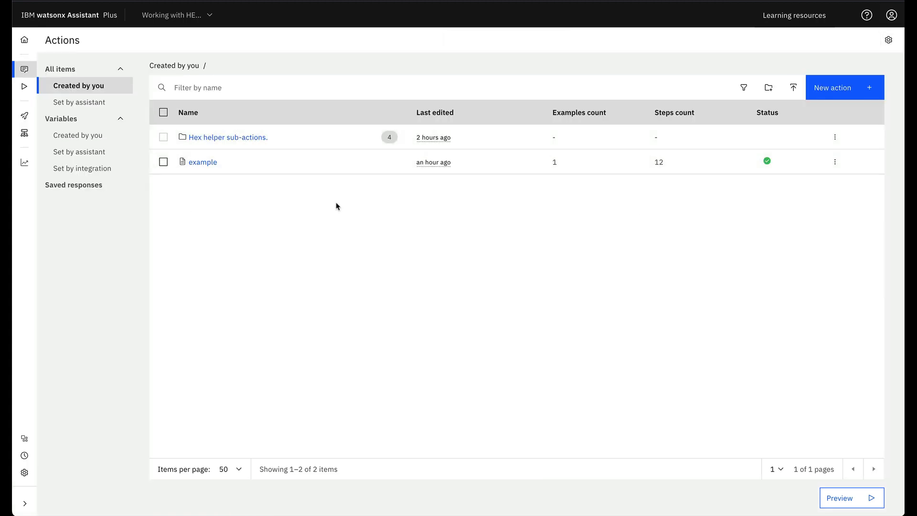
{"action": "left_click", "coordinate": [220, 138]}
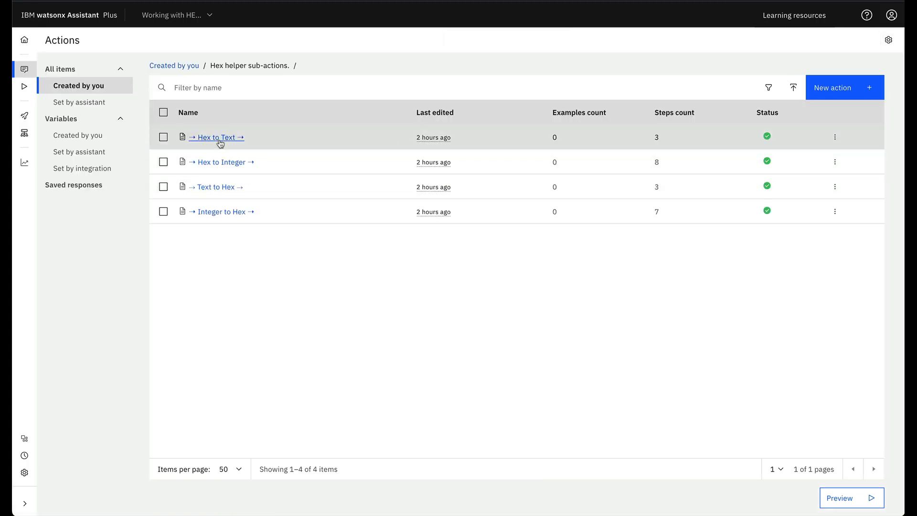
{"action": "left_click", "coordinate": [222, 216]}
Step: Review the Number to convert, Result, Index and Setup steps of the Integer to Hex action
{"action": "left_click", "coordinate": [112, 168]}
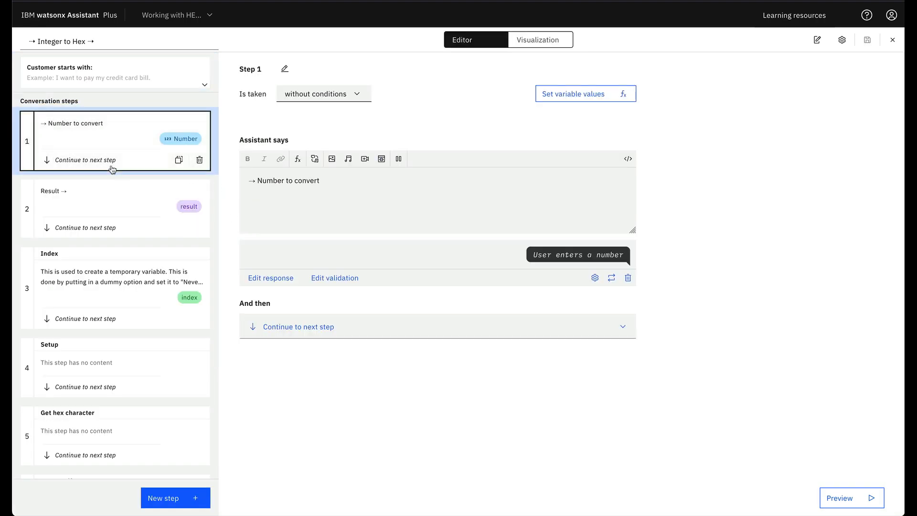
{"action": "left_click", "coordinate": [123, 205]}
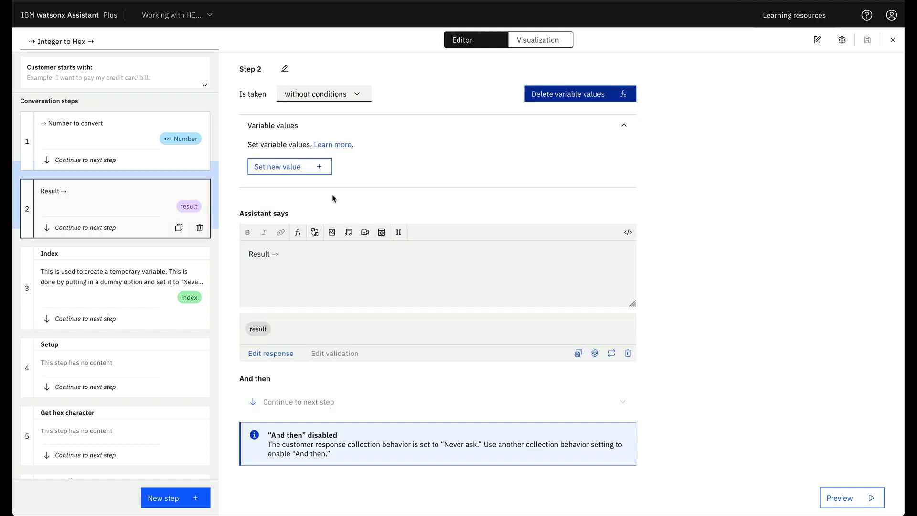
{"action": "scroll", "coordinate": [135, 199], "scroll_direction": "down", "scroll_amount": 3}
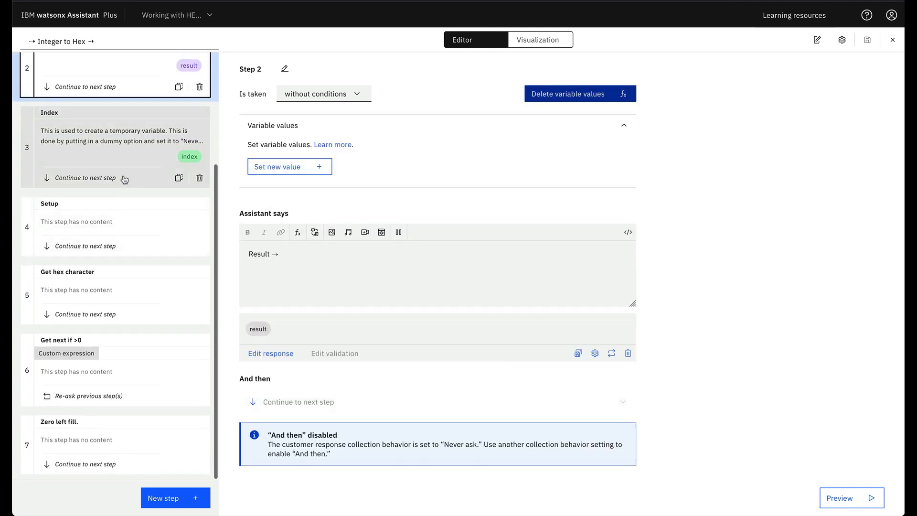
{"action": "left_click", "coordinate": [105, 147]}
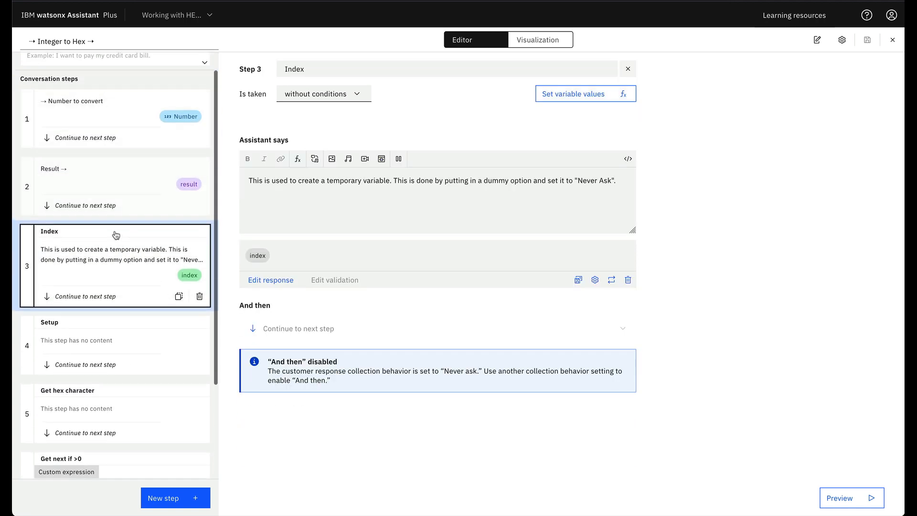
{"action": "scroll", "coordinate": [143, 157], "scroll_direction": "down", "scroll_amount": 3}
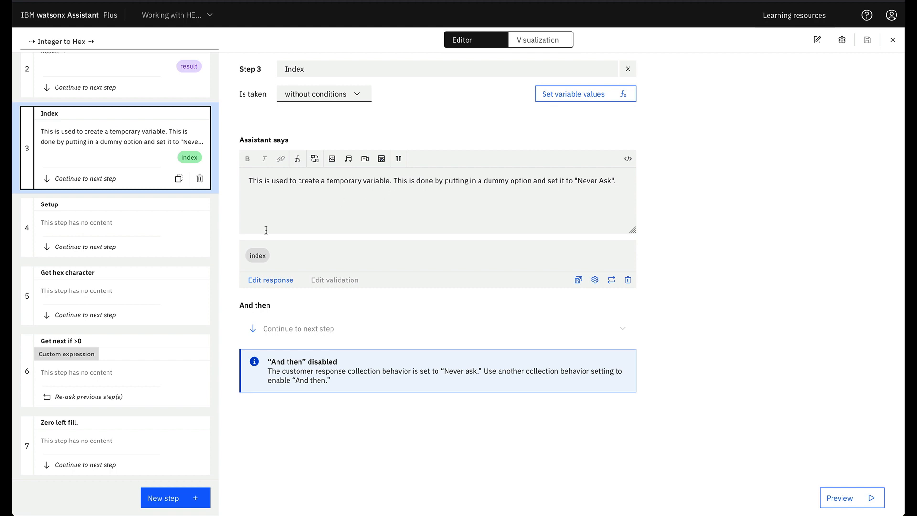
{"action": "left_click", "coordinate": [124, 236]}
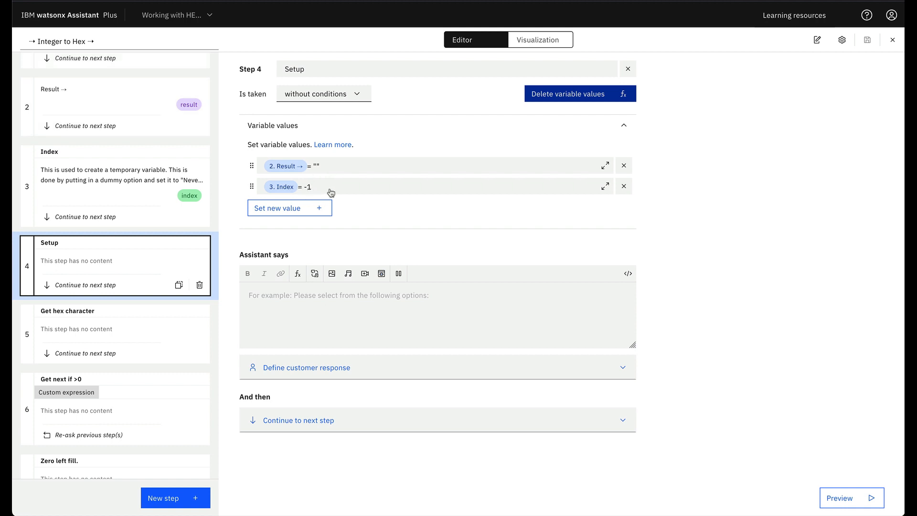
Step: Examine the Result expression of the Get hex character step in the expression editor, including its substring part, and discard any edits
{"action": "left_click", "coordinate": [113, 334]}
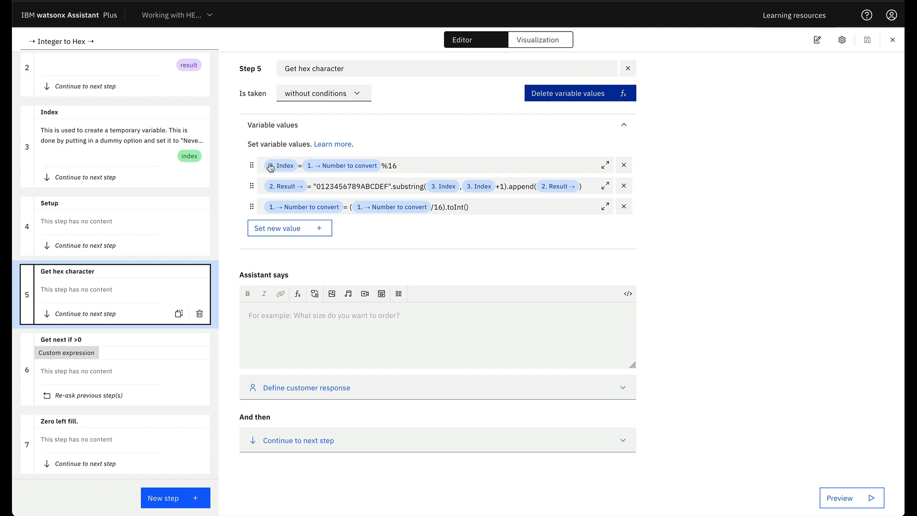
{"action": "left_click", "coordinate": [605, 186]}
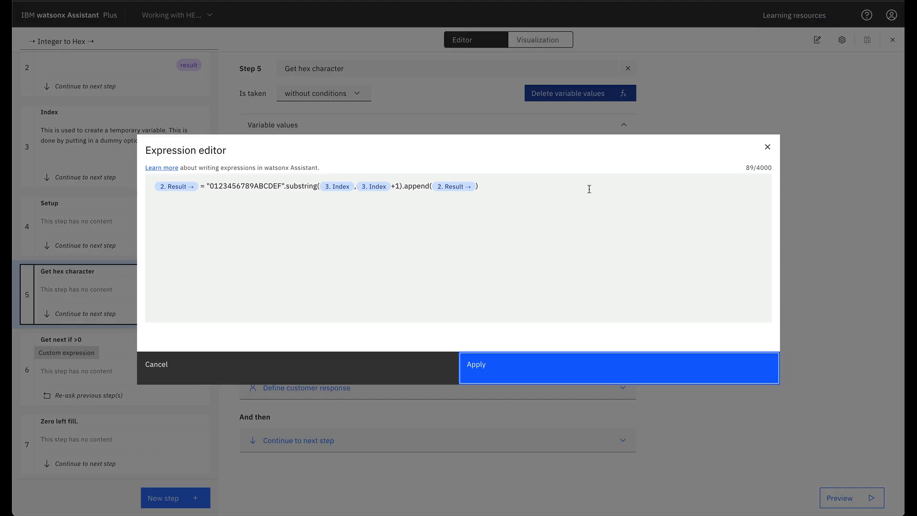
{"action": "left_click", "coordinate": [524, 206]}
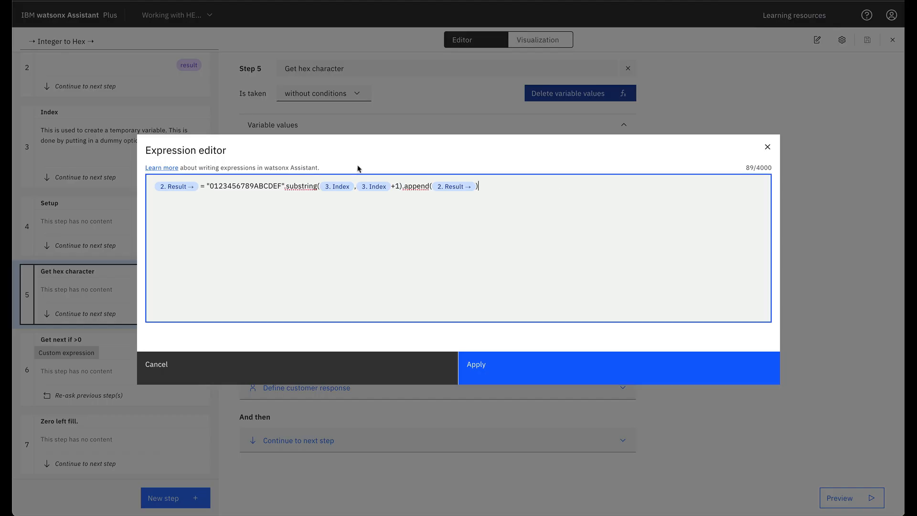
{"action": "left_click", "coordinate": [212, 197]}
{"action": "left_click_drag", "start_coordinate": [282, 188], "coordinate": [318, 189]}
{"action": "left_click", "coordinate": [253, 186]}
{"action": "left_click", "coordinate": [770, 147]}
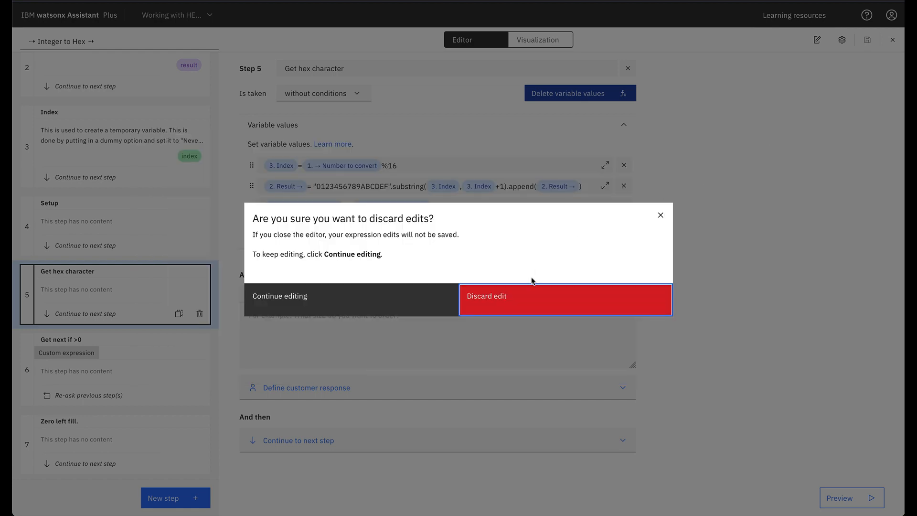
{"action": "left_click", "coordinate": [534, 296]}
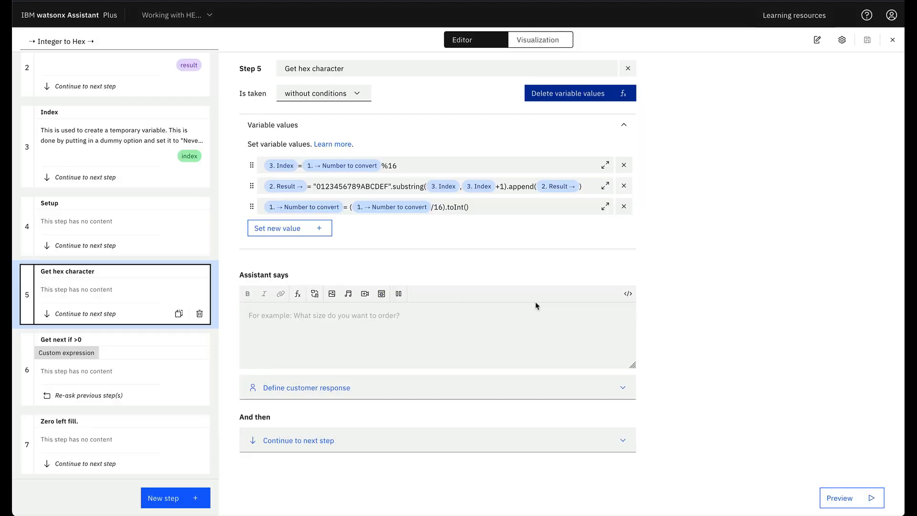
Step: Examine the Number to convert expression of the Get hex character step in the expression editor and discard any edits
{"action": "left_click", "coordinate": [604, 207]}
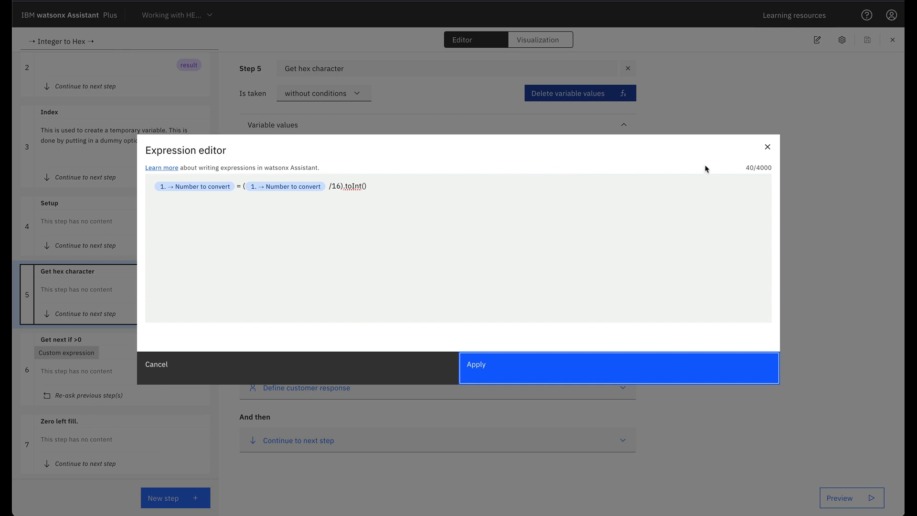
{"action": "left_click", "coordinate": [768, 147]}
{"action": "left_click", "coordinate": [545, 288]}
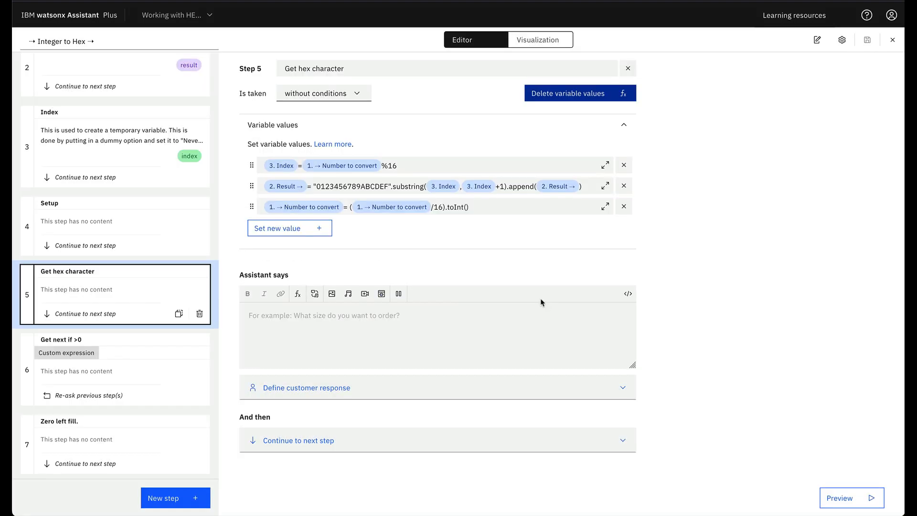
Step: Review the condition and the re-ask setting of the Get next if >0 step
{"action": "left_click", "coordinate": [120, 375]}
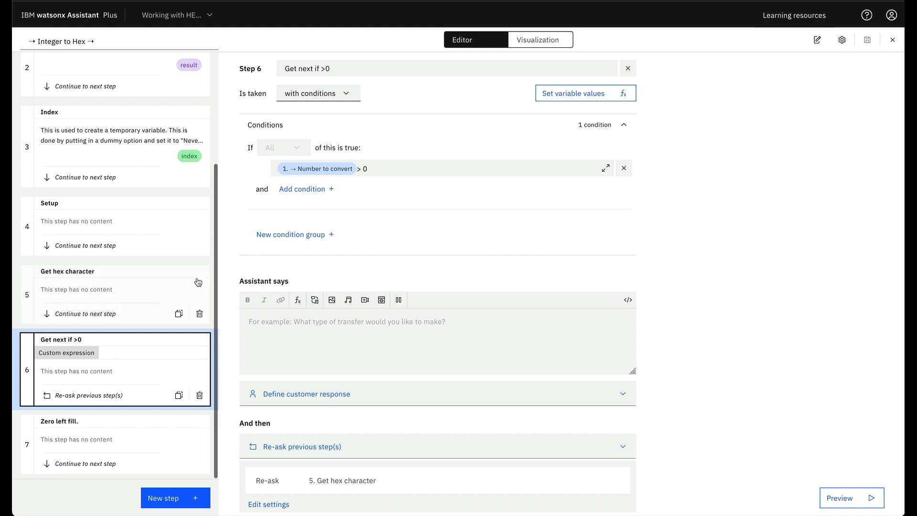
{"action": "scroll", "coordinate": [370, 209], "scroll_direction": "down", "scroll_amount": 1}
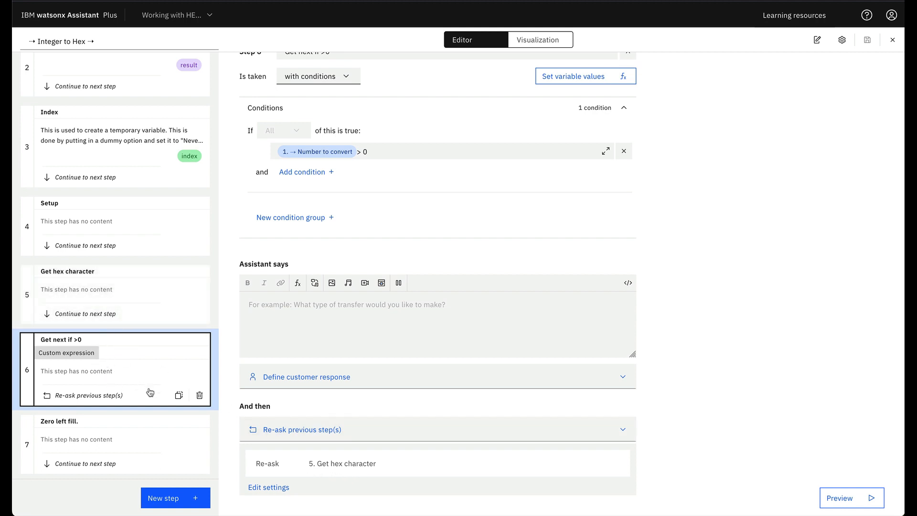
{"action": "left_click_drag", "start_coordinate": [287, 464], "coordinate": [255, 464]}
{"action": "left_click", "coordinate": [257, 464]}
Step: Open the Zero left fill step and test the Integer to Hex option in the preview with the value 9
{"action": "left_click", "coordinate": [115, 437]}
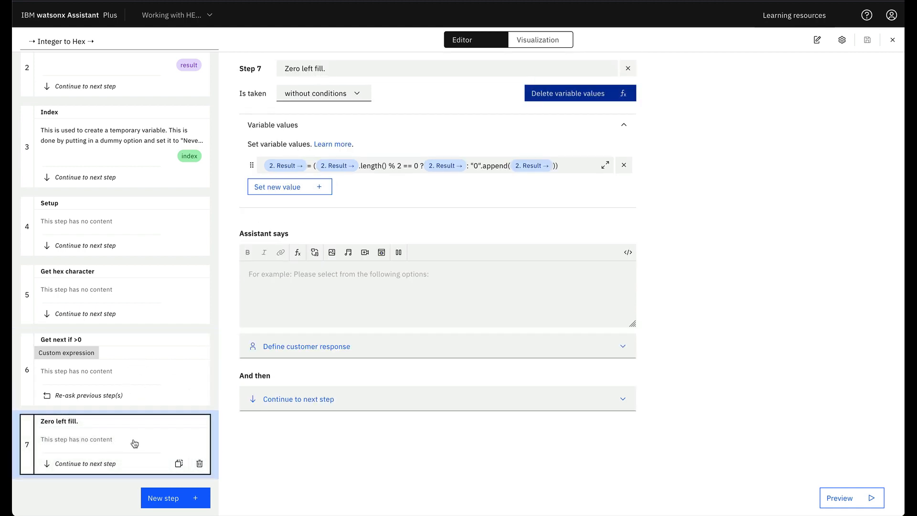
{"action": "left_click", "coordinate": [840, 498]}
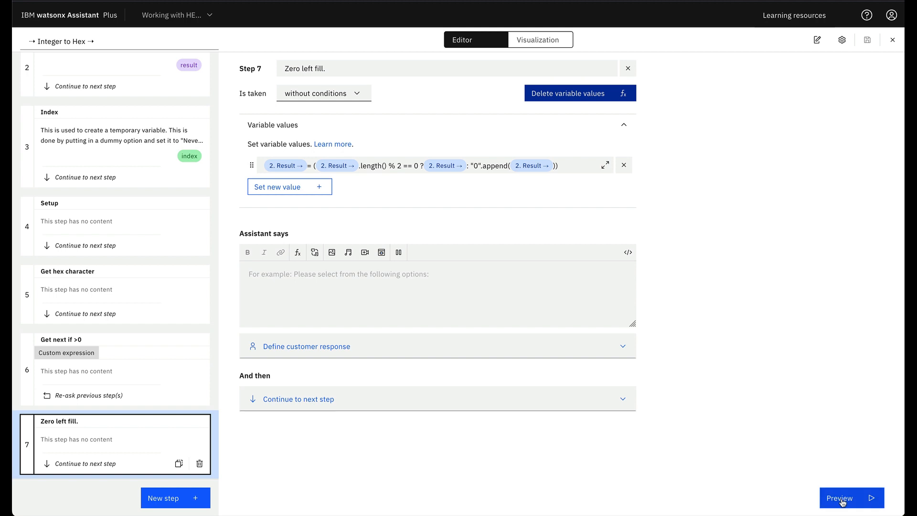
{"action": "left_click", "coordinate": [793, 492]}
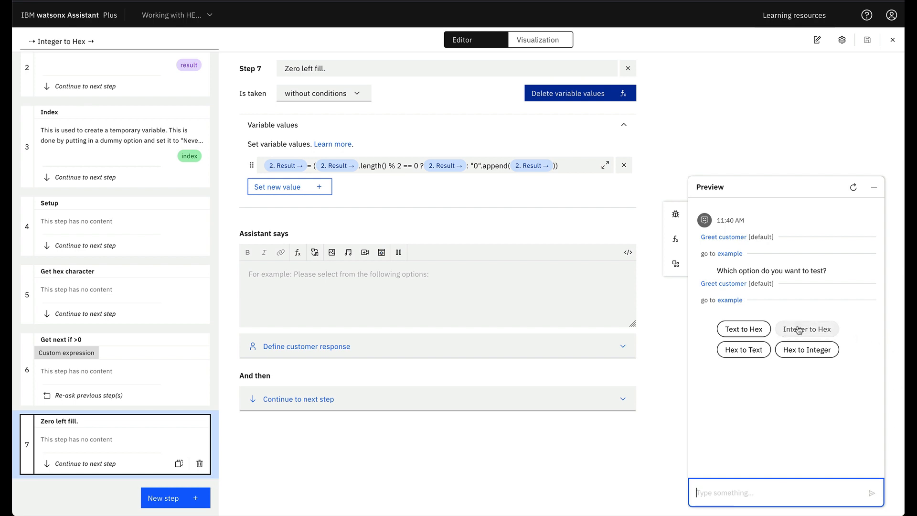
{"action": "left_click", "coordinate": [835, 334]}
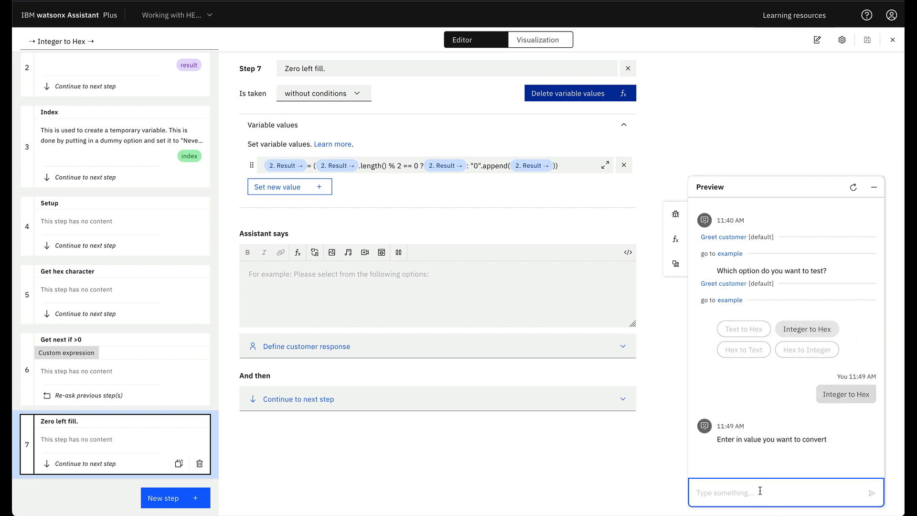
{"action": "type", "text": "9"}
{"action": "key", "text": "Return"}
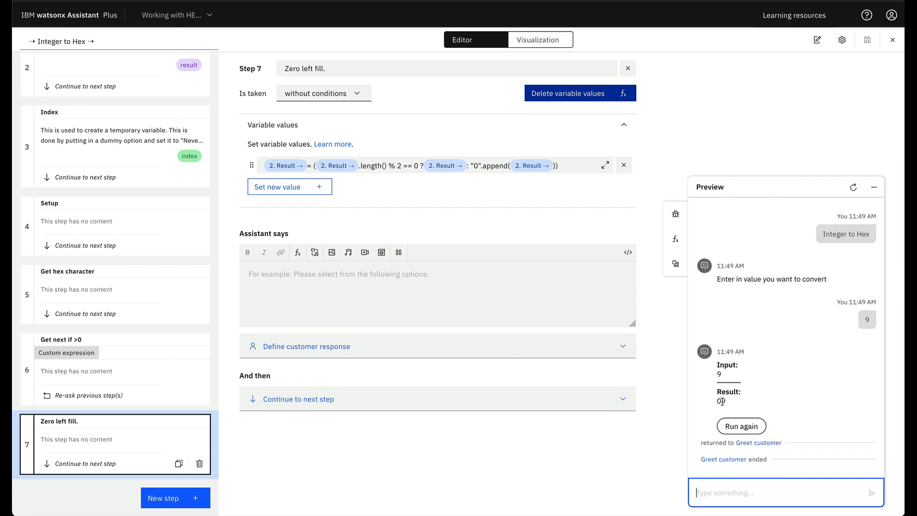
Step: Examine the Result expression of the Zero left fill step in the expression editor, including its zero-prefix part, and discard any edits
{"action": "left_click", "coordinate": [605, 165]}
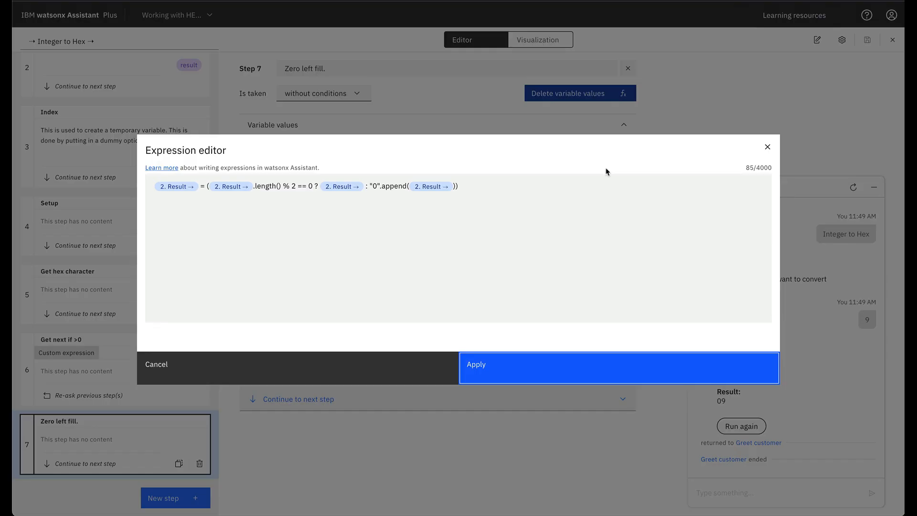
{"action": "left_click", "coordinate": [519, 218]}
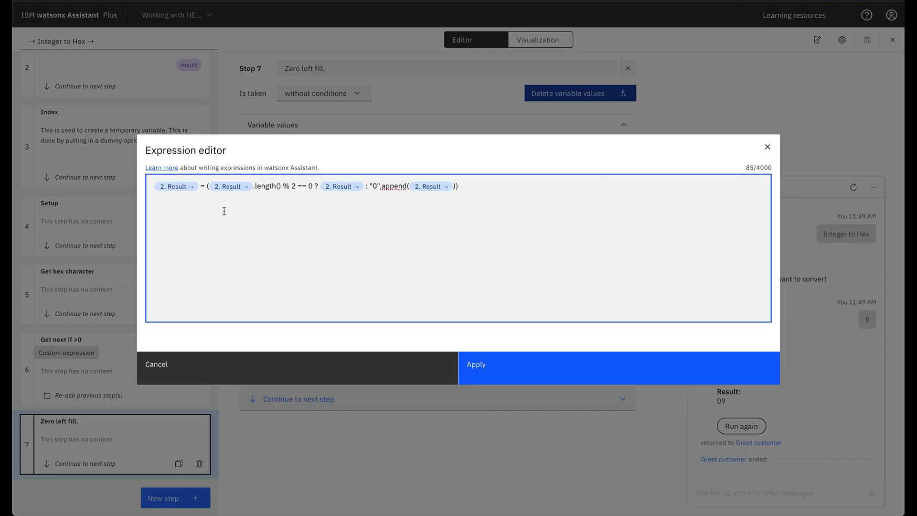
{"action": "double_click", "coordinate": [199, 189]}
{"action": "left_click_drag", "start_coordinate": [371, 186], "coordinate": [379, 186]}
{"action": "left_click", "coordinate": [394, 202]}
{"action": "left_click", "coordinate": [769, 148]}
{"action": "left_click", "coordinate": [487, 297]}
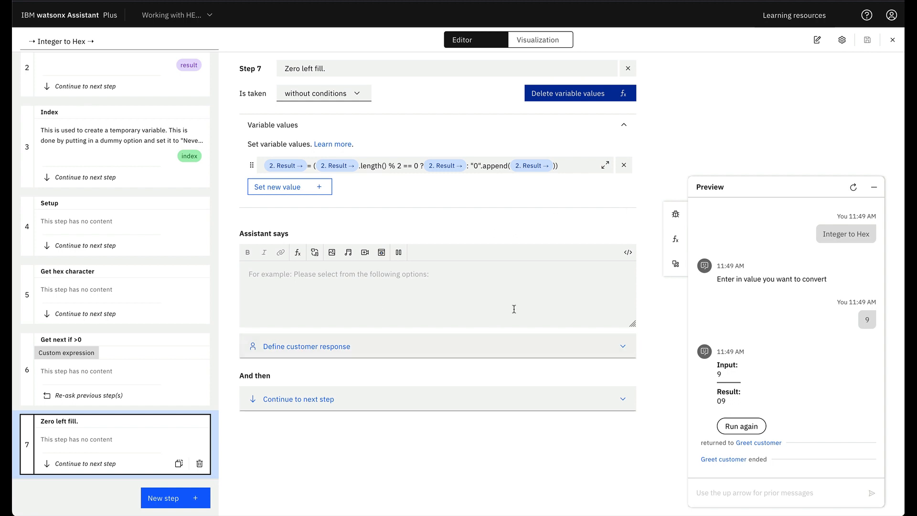
Step: Close the Integer to Hex action, open the Hex to Integer action, and hide the preview
{"action": "left_click", "coordinate": [892, 40]}
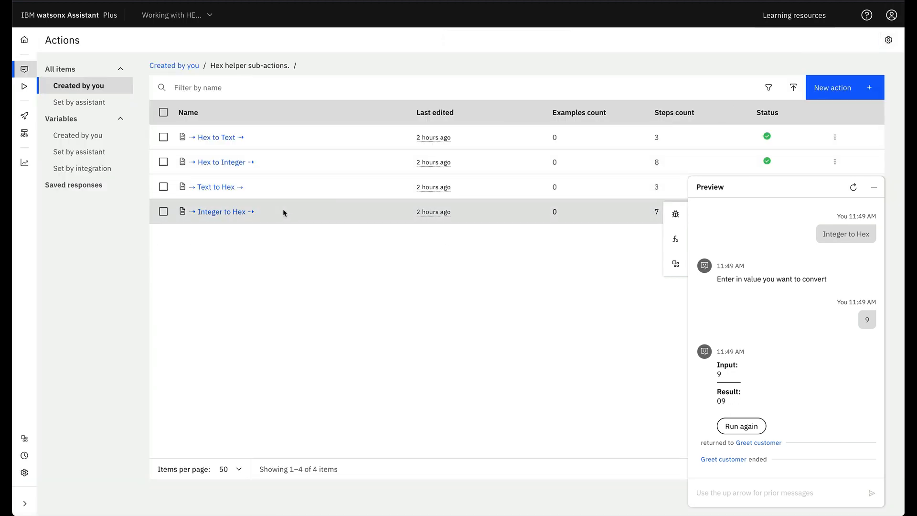
{"action": "left_click", "coordinate": [210, 167]}
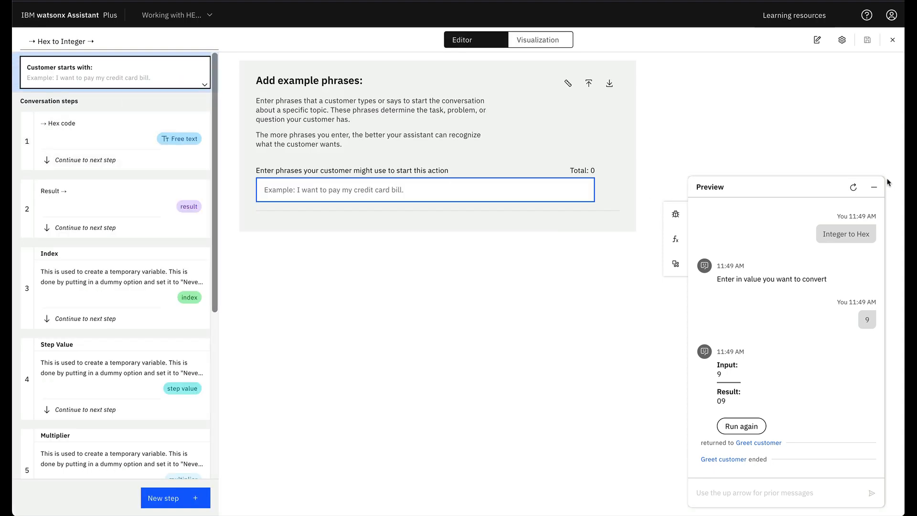
{"action": "left_click", "coordinate": [873, 187]}
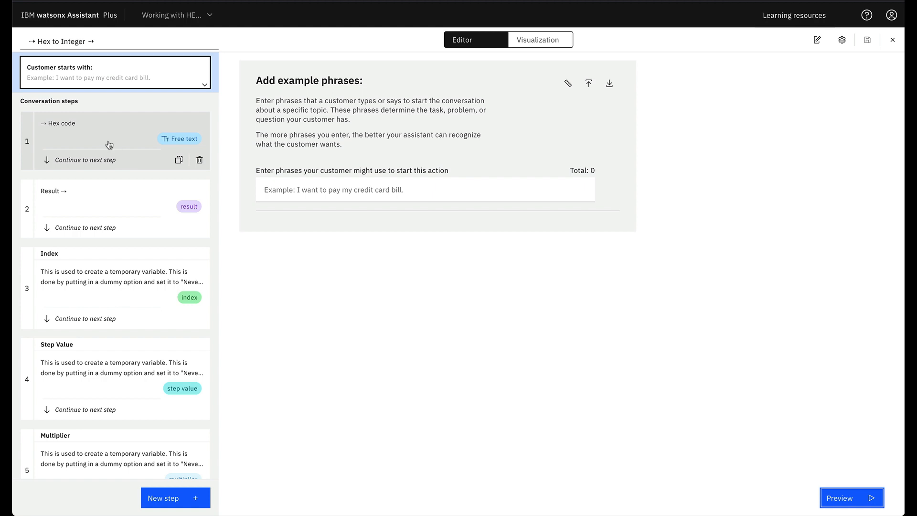
Step: Review the Hex code, Result and Index steps of the Hex to Integer action
{"action": "left_click", "coordinate": [90, 145]}
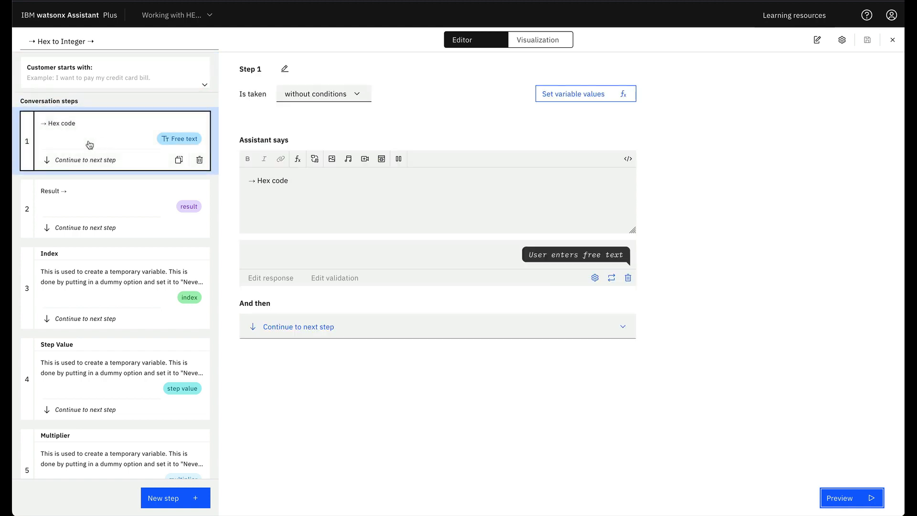
{"action": "left_click", "coordinate": [117, 202]}
{"action": "scroll", "coordinate": [143, 235], "scroll_direction": "down", "scroll_amount": 5}
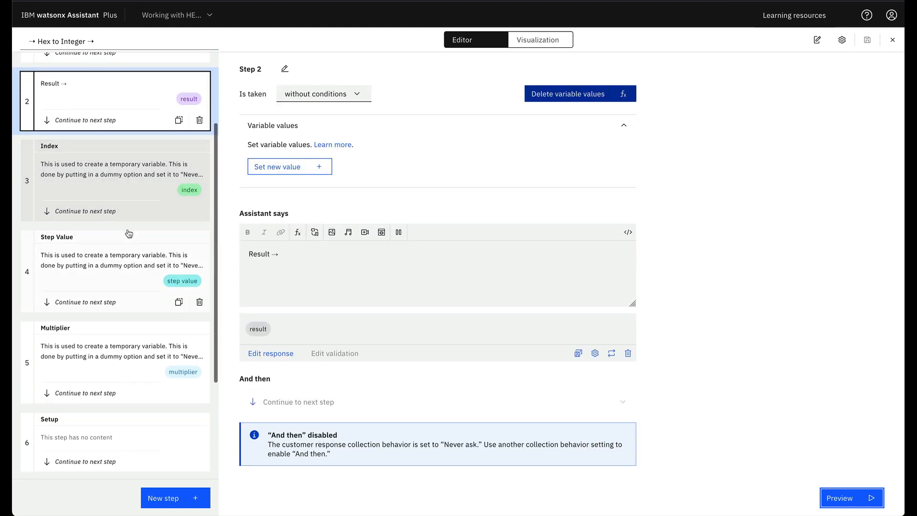
{"action": "scroll", "coordinate": [126, 236], "scroll_direction": "up", "scroll_amount": 1}
{"action": "left_click", "coordinate": [113, 150]}
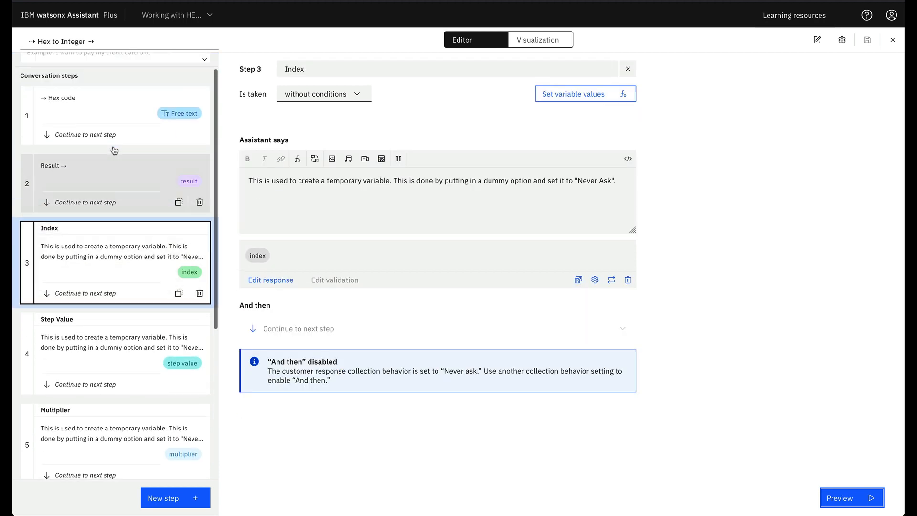
Step: Review the Step Value, Multiplier and Setup steps of the Hex to Integer action, including the initial variable values in Setup
{"action": "scroll", "coordinate": [125, 209], "scroll_direction": "down", "scroll_amount": 2}
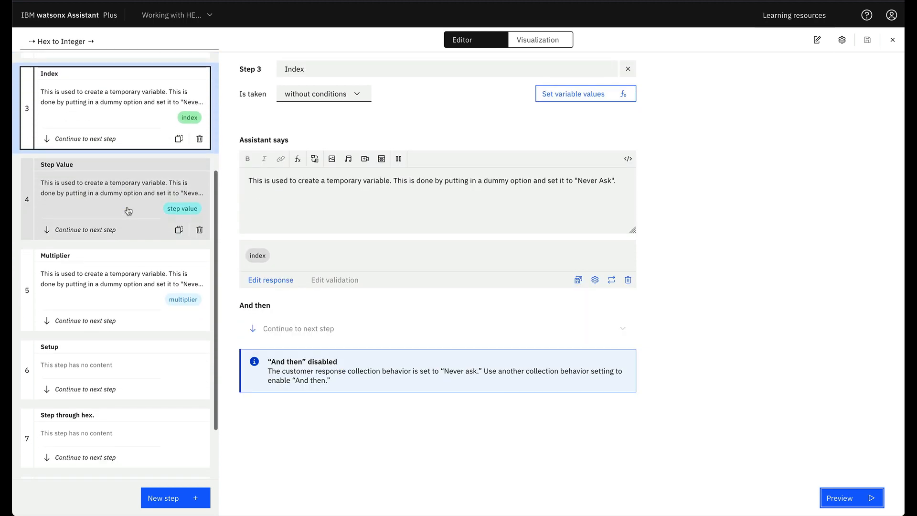
{"action": "left_click", "coordinate": [129, 208]}
{"action": "scroll", "coordinate": [126, 208], "scroll_direction": "down", "scroll_amount": 1}
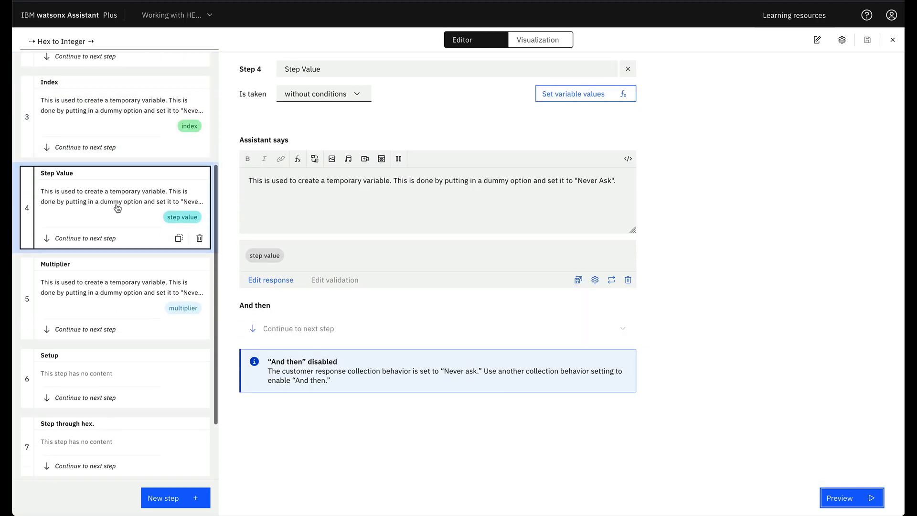
{"action": "scroll", "coordinate": [115, 207], "scroll_direction": "down", "scroll_amount": 2}
{"action": "left_click", "coordinate": [105, 240]}
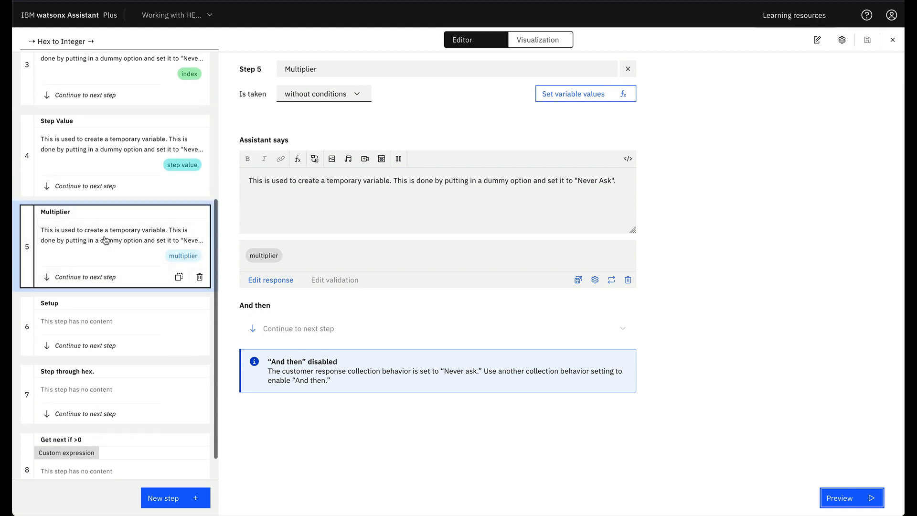
{"action": "scroll", "coordinate": [100, 239], "scroll_direction": "down", "scroll_amount": 1}
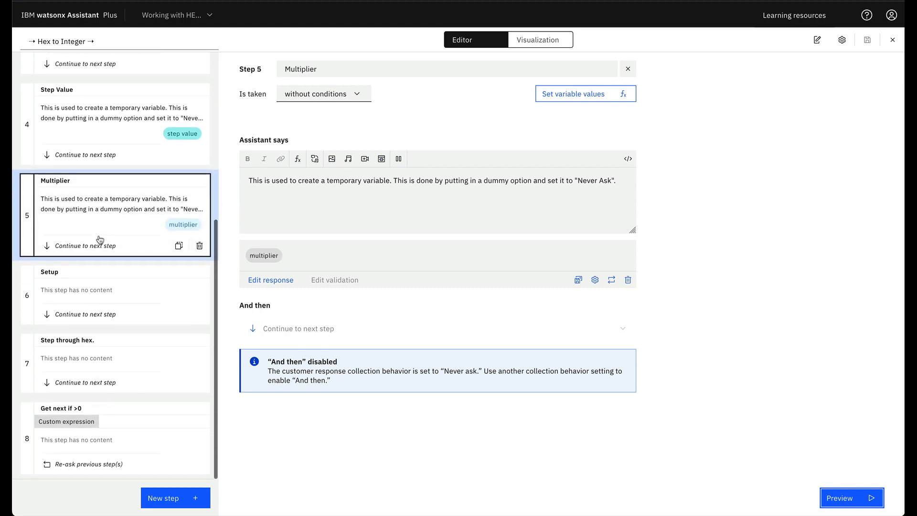
{"action": "left_click", "coordinate": [106, 299]}
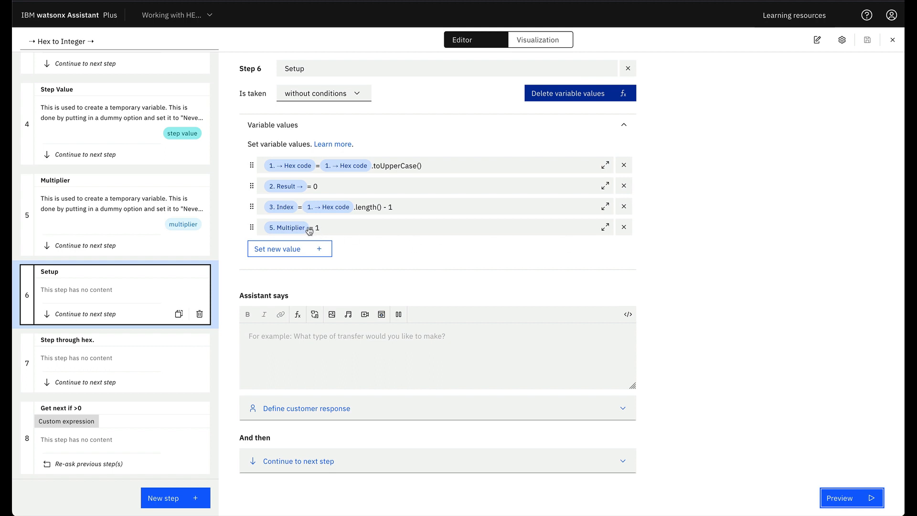
{"action": "mouse_move", "coordinate": [319, 231]}
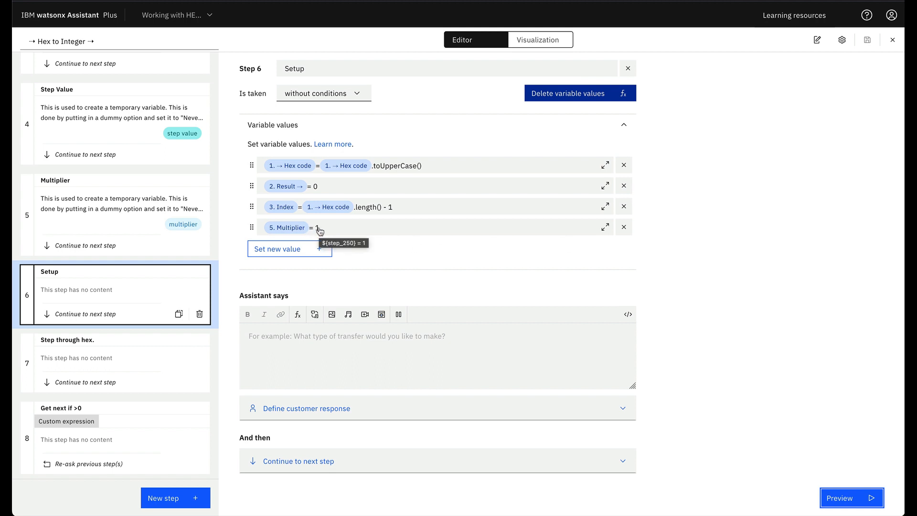
Step: Show the preview, enter BEEF as an unsent sample message, and hide the preview again
{"action": "left_click", "coordinate": [842, 499]}
{"action": "type", "text": "BEEF"}
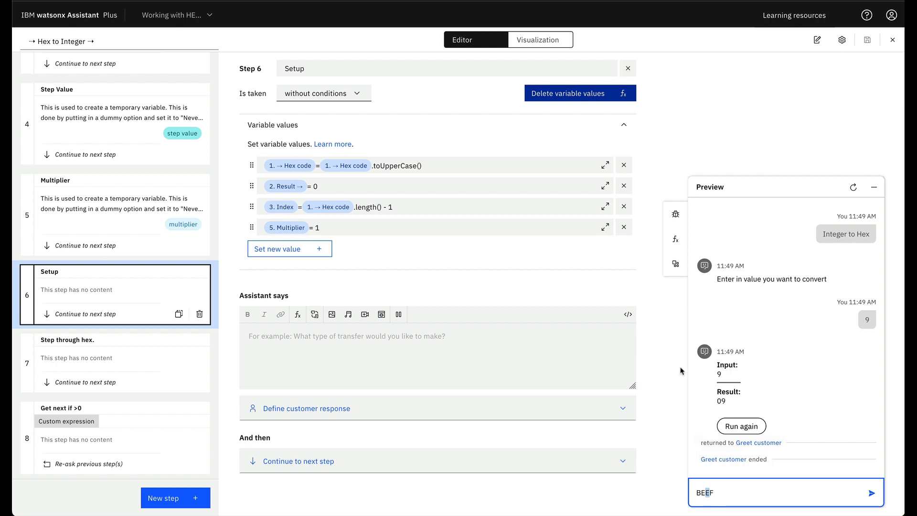
{"action": "left_click", "coordinate": [722, 492]}
{"action": "left_click", "coordinate": [720, 495]}
{"action": "left_click", "coordinate": [873, 187]}
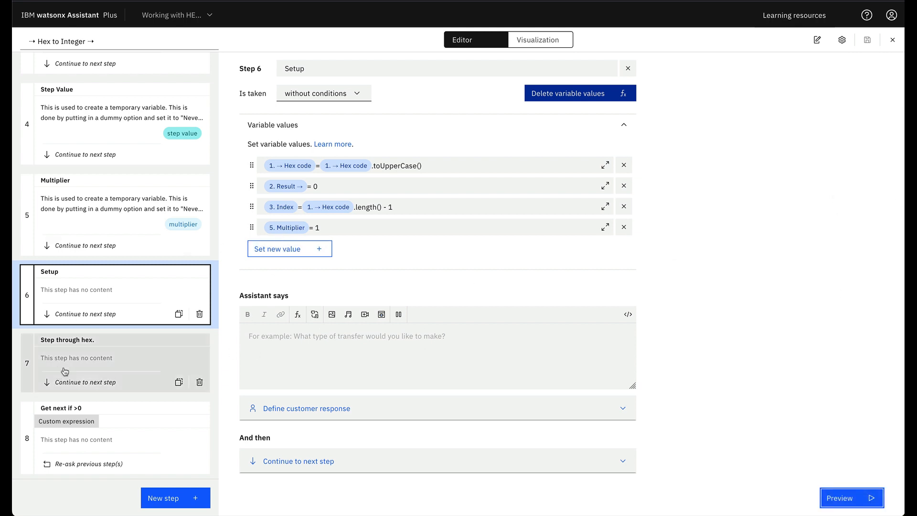
Step: Open the Step through hex. step with the preview shown, and examine the Step Value letter-replacement expression in the expression editor without changing it
{"action": "left_click", "coordinate": [96, 355]}
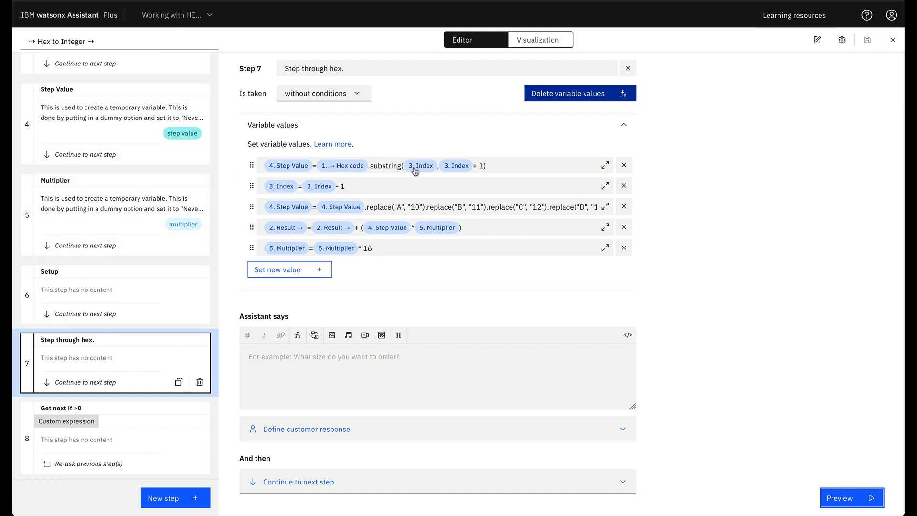
{"action": "left_click", "coordinate": [845, 499]}
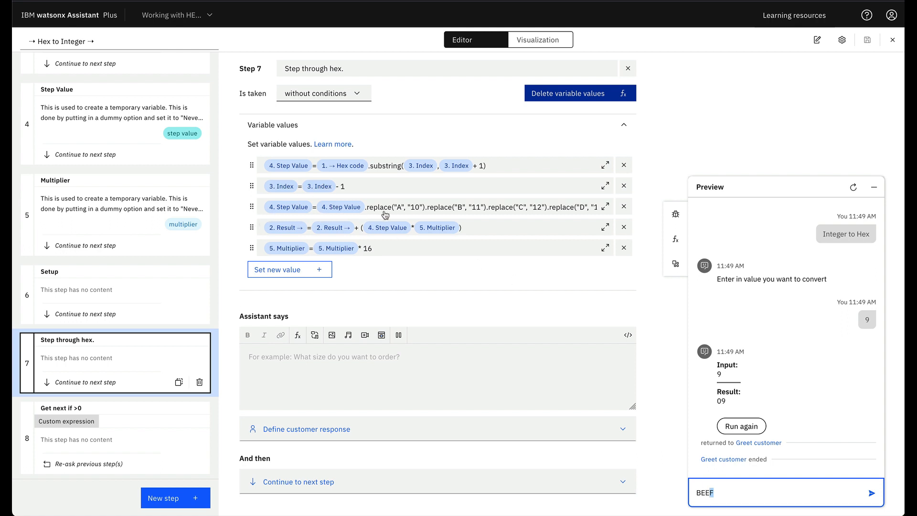
{"action": "left_click", "coordinate": [604, 206]}
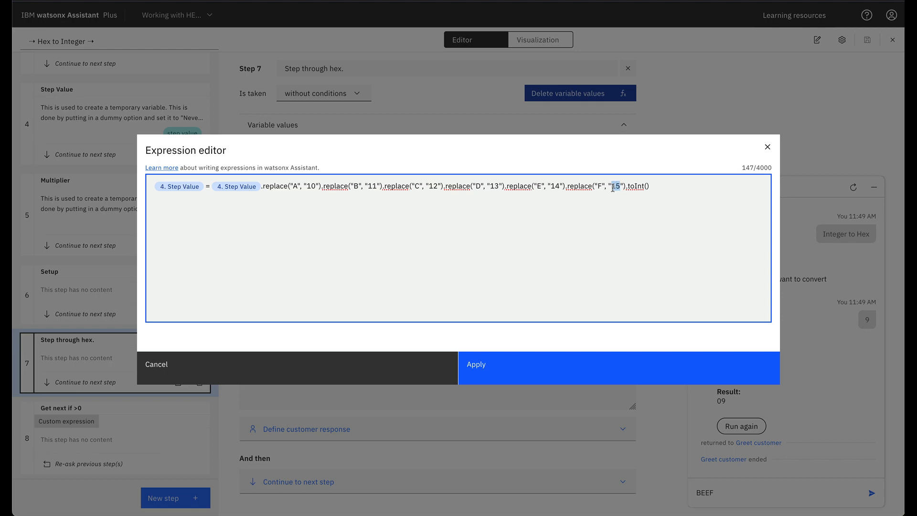
{"action": "left_click", "coordinate": [767, 147]}
{"action": "left_click", "coordinate": [499, 291]}
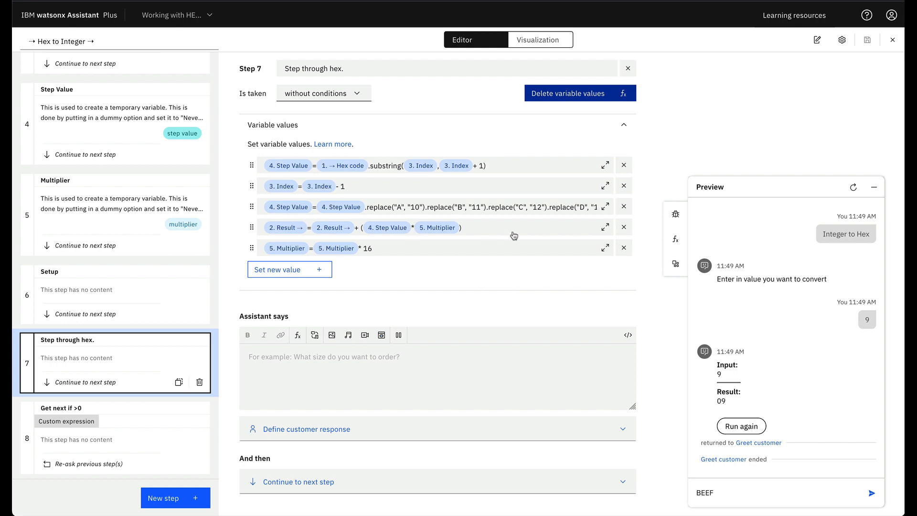
Step: Examine the Result expression of the Step through hex. step without changing it, and compare it with the BEEF sample in the preview
{"action": "left_click", "coordinate": [607, 229]}
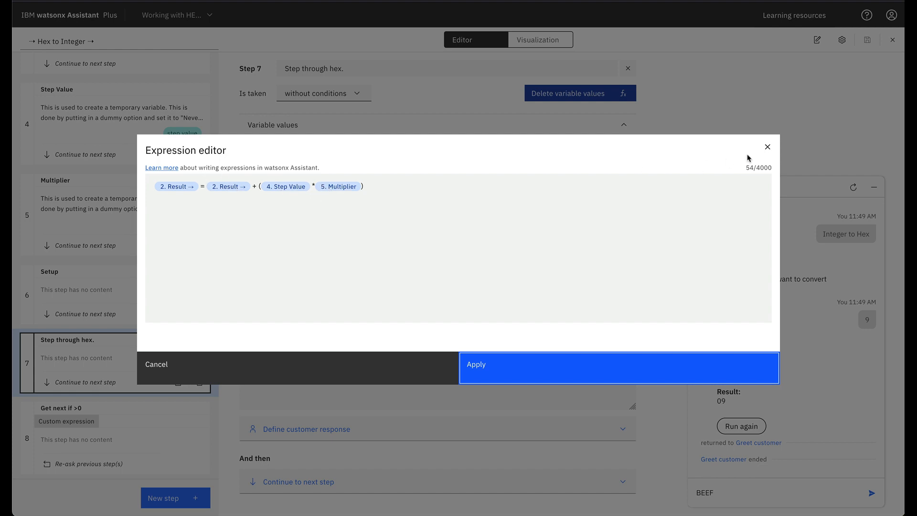
{"action": "left_click", "coordinate": [767, 147]}
{"action": "left_click", "coordinate": [561, 310]}
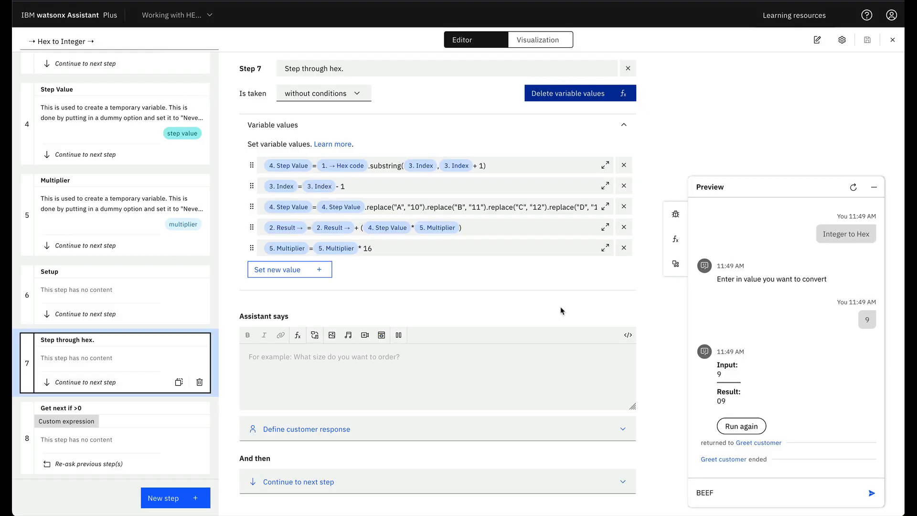
{"action": "left_click_drag", "start_coordinate": [709, 494], "coordinate": [716, 493]}
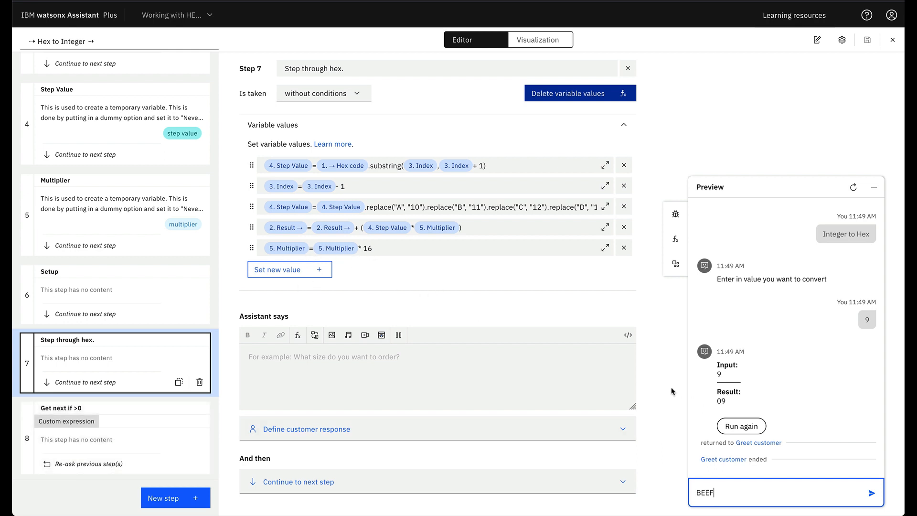
Step: Review the Get next if >0 step, including its Index condition and the re-ask setting for Step through hex
{"action": "left_click", "coordinate": [33, 442]}
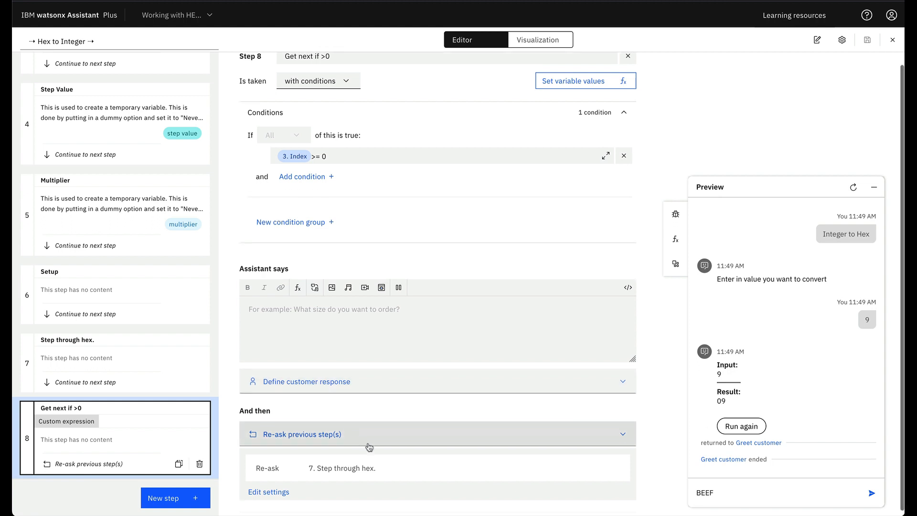
{"action": "scroll", "coordinate": [311, 466], "scroll_direction": "down", "scroll_amount": 1}
{"action": "left_click_drag", "start_coordinate": [309, 463], "coordinate": [377, 464]}
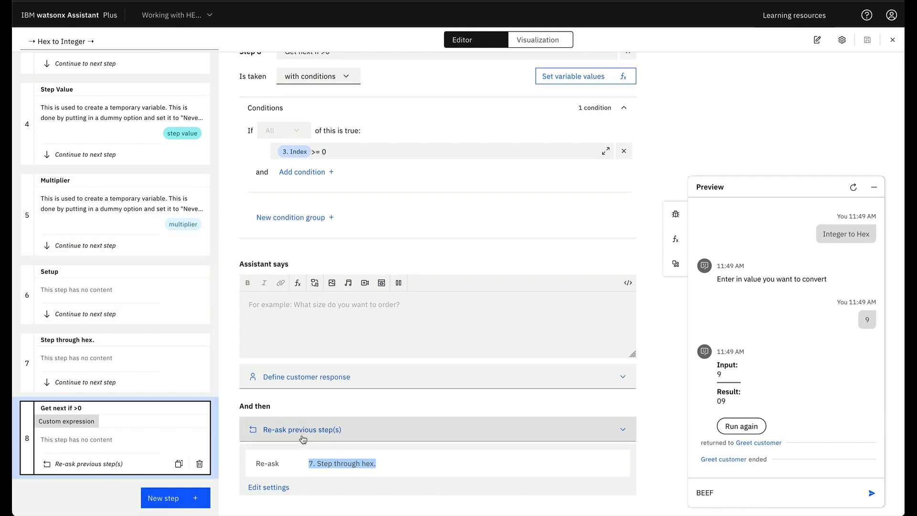
{"action": "left_click_drag", "start_coordinate": [725, 492], "coordinate": [696, 493]}
{"action": "left_click", "coordinate": [696, 494]}
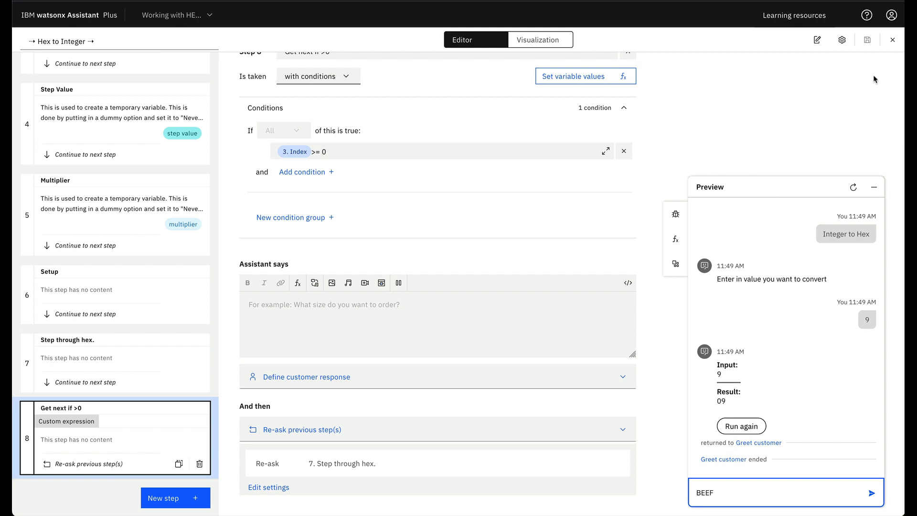
Step: Close the Hex to Integer action, hide the preview, and open the Hex to Text action
{"action": "left_click", "coordinate": [892, 40]}
{"action": "left_click", "coordinate": [874, 191]}
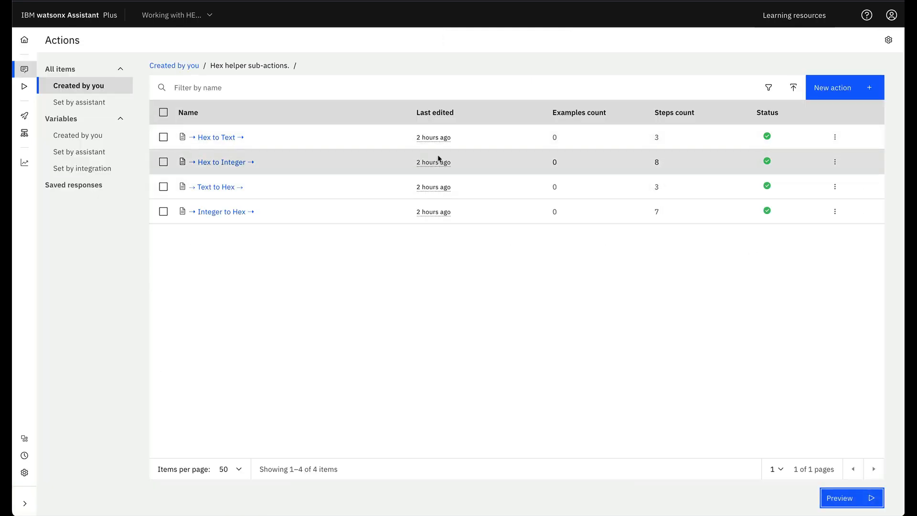
{"action": "left_click", "coordinate": [211, 141]}
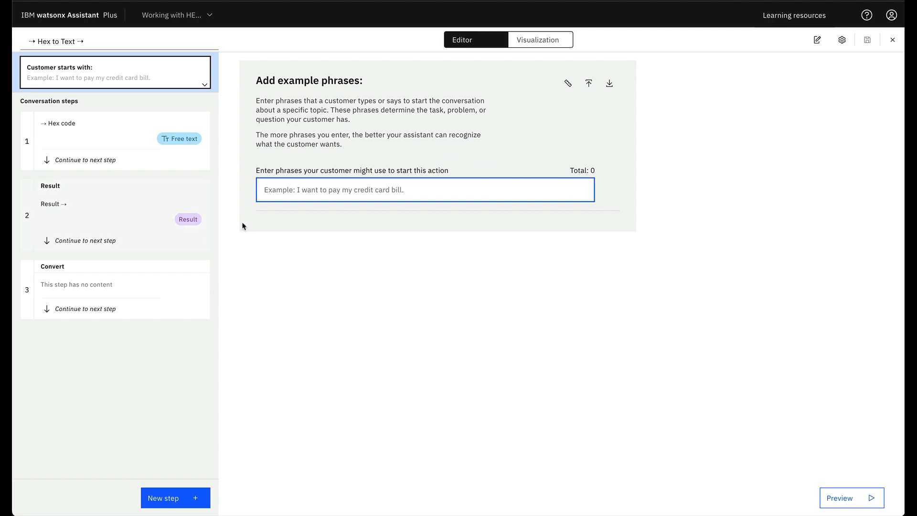
Step: Check the action settings of Hex to Text without changing them, and return to the top-level list of created actions
{"action": "left_click", "coordinate": [842, 40]}
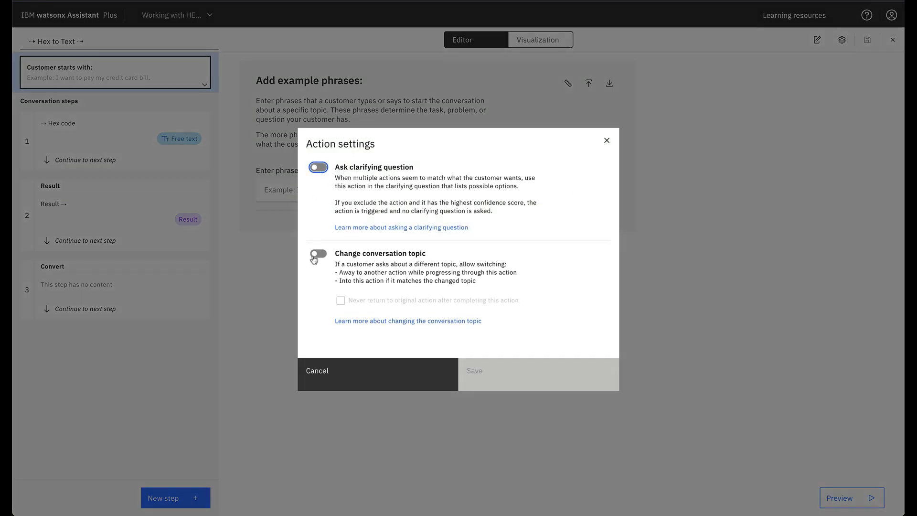
{"action": "left_click", "coordinate": [614, 146]}
{"action": "left_click_drag", "start_coordinate": [618, 151], "coordinate": [675, 168]}
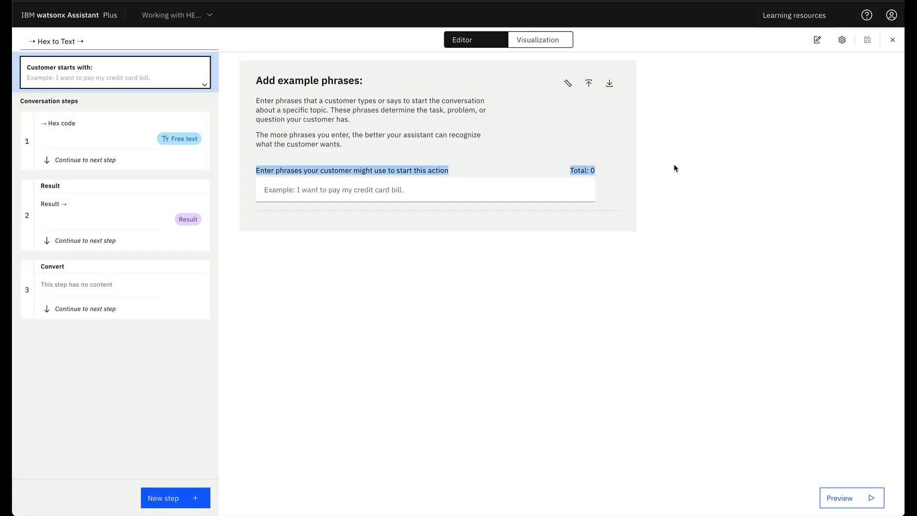
{"action": "left_click", "coordinate": [667, 167]}
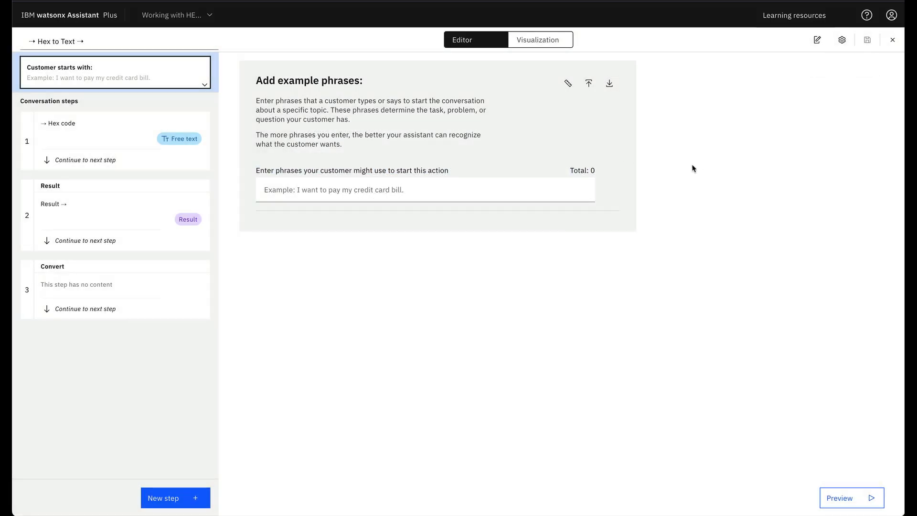
{"action": "left_click", "coordinate": [892, 41]}
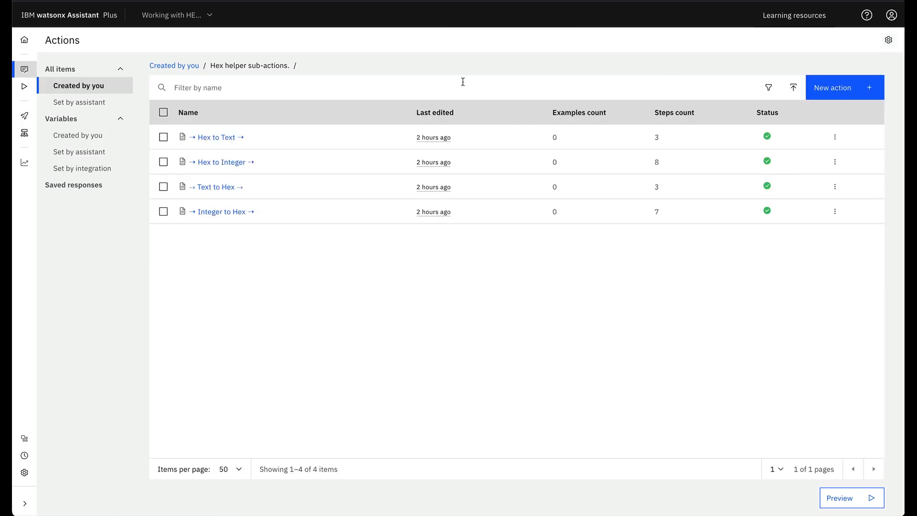
{"action": "left_click", "coordinate": [36, 75]}
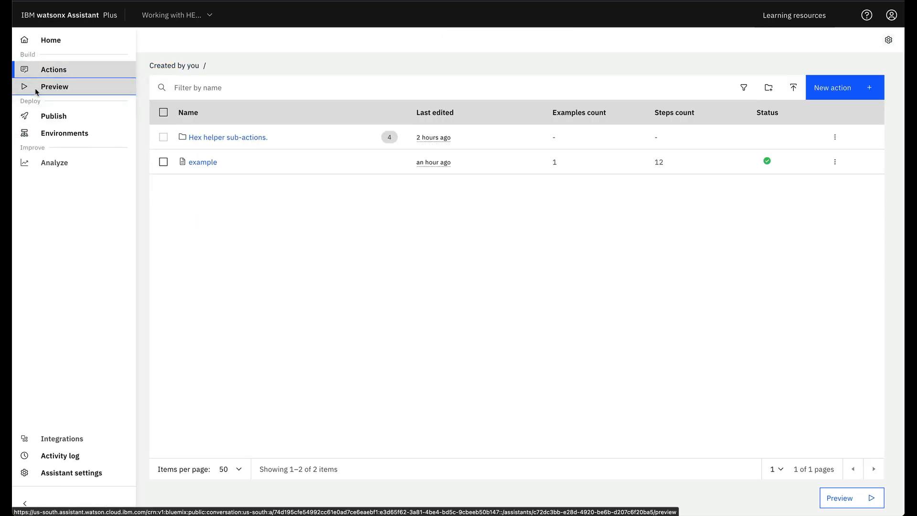